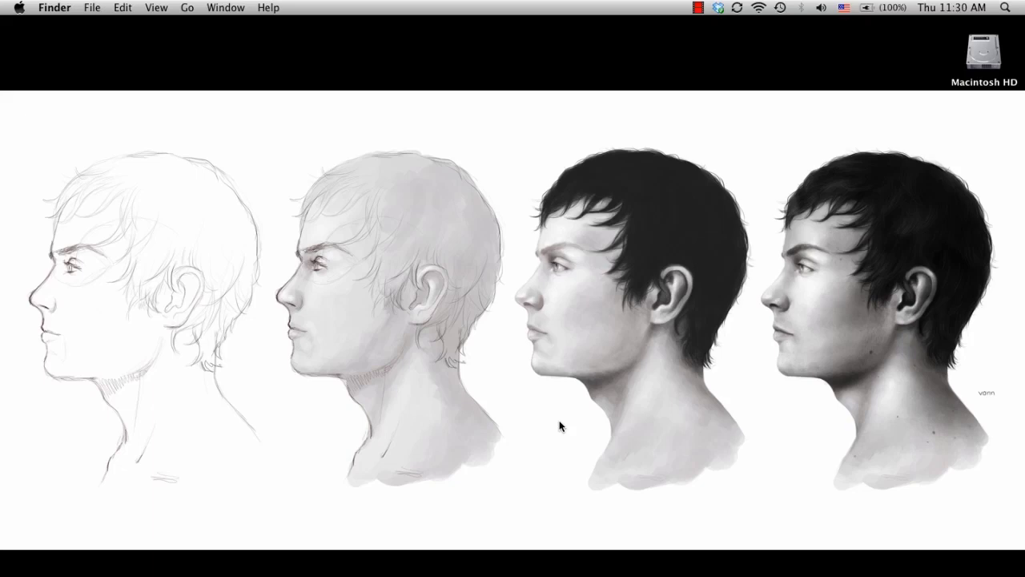
# Step: Switch to Safari and open the bookmarked Seventh Sanctum site
pyautogui.click(916, 575)
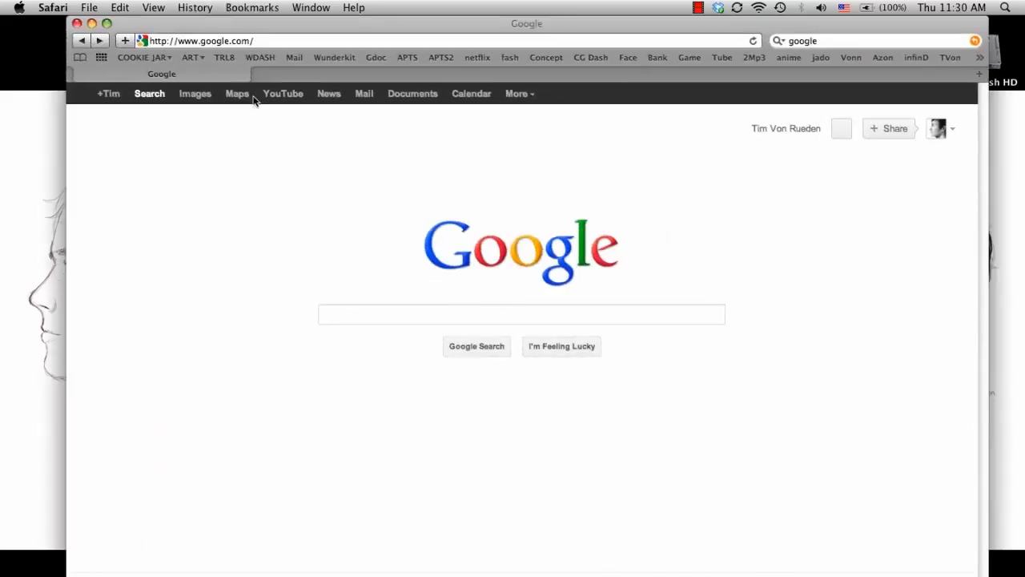
pyautogui.click(194, 58)
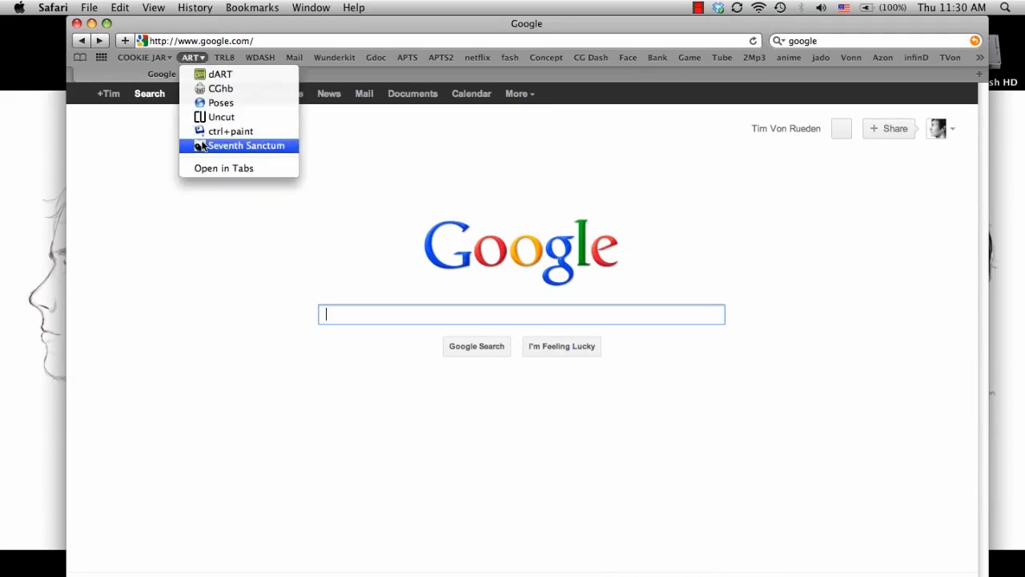
pyautogui.click(201, 146)
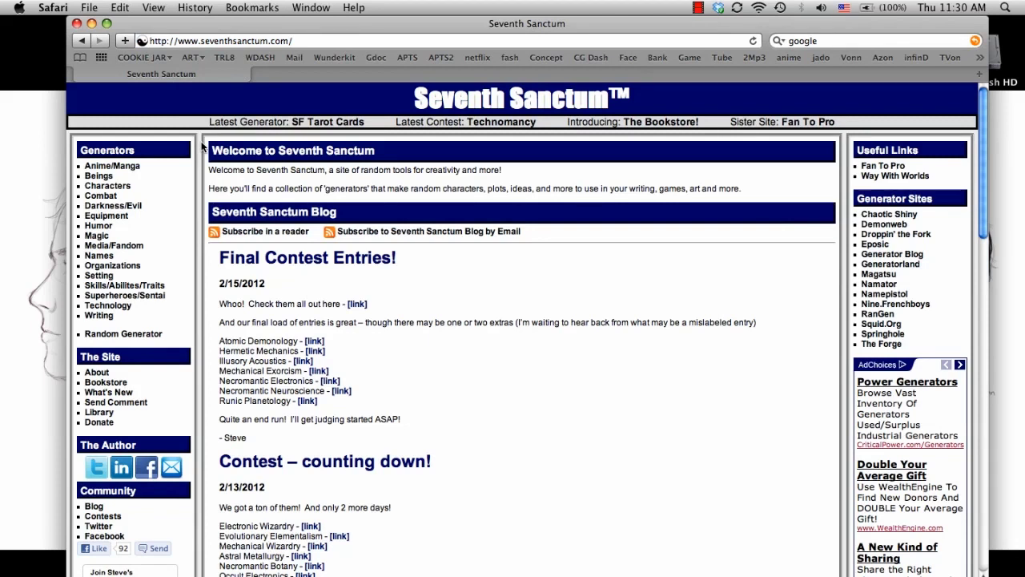
# Step: Open the Legendary Creature Generator from the Monsters section of the Beings generators
pyautogui.doubleClick(94, 150)
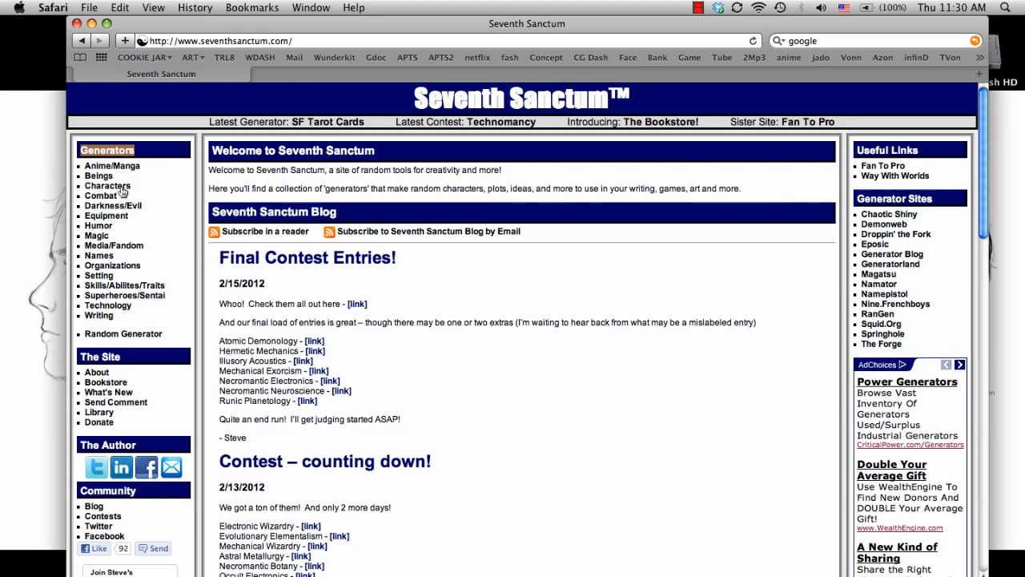
pyautogui.click(102, 176)
pyautogui.scroll(-3, 270, 246)
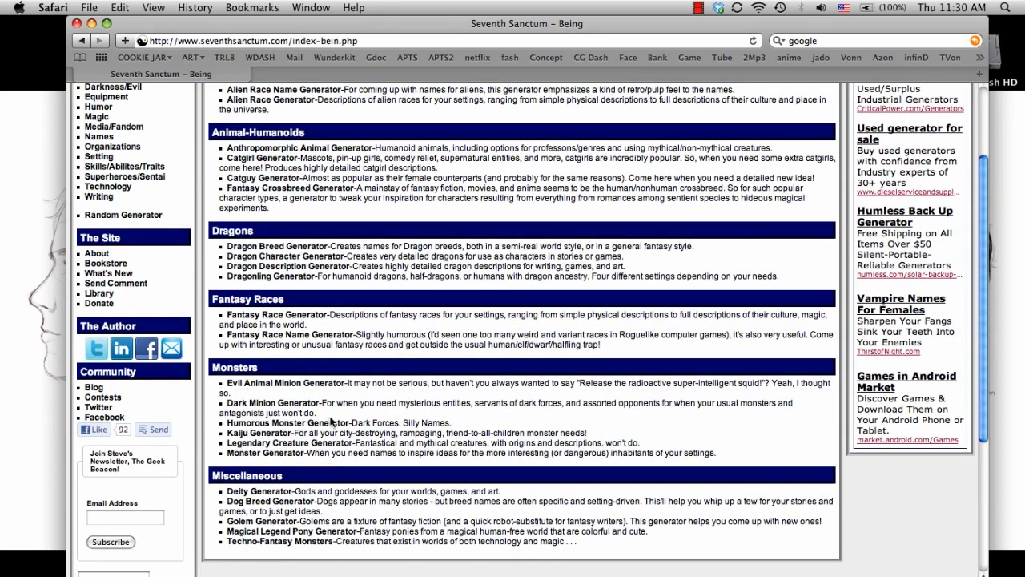
pyautogui.click(293, 442)
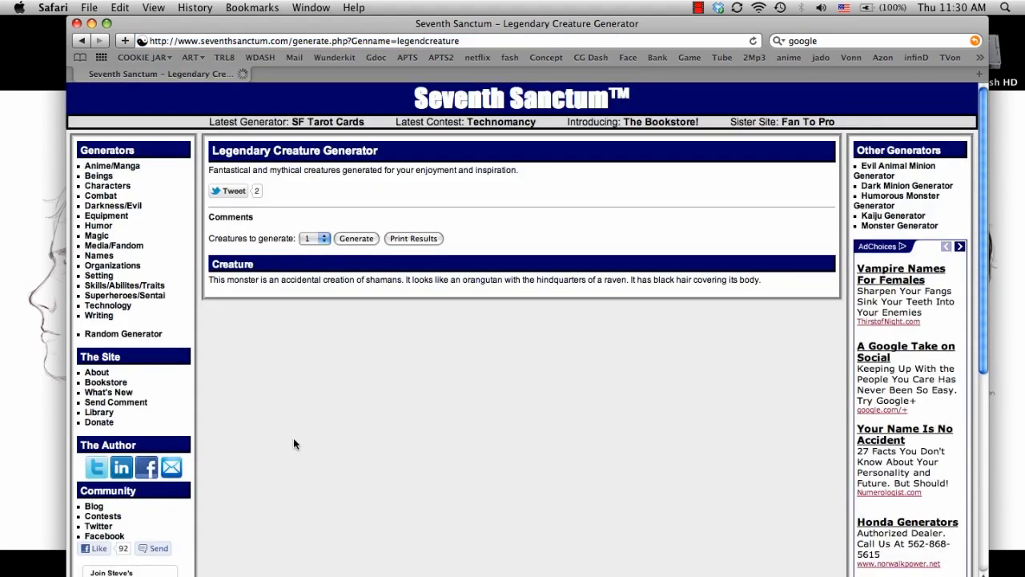
# Step: Set the number of creatures to generate to 10, generate the descriptions and look over the list
pyautogui.click(308, 240)
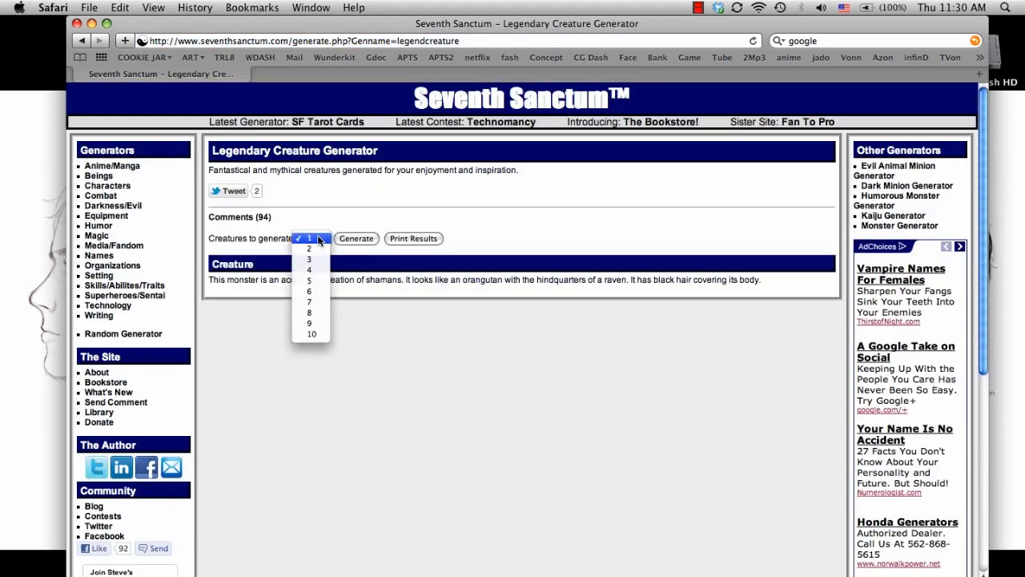
pyautogui.click(318, 335)
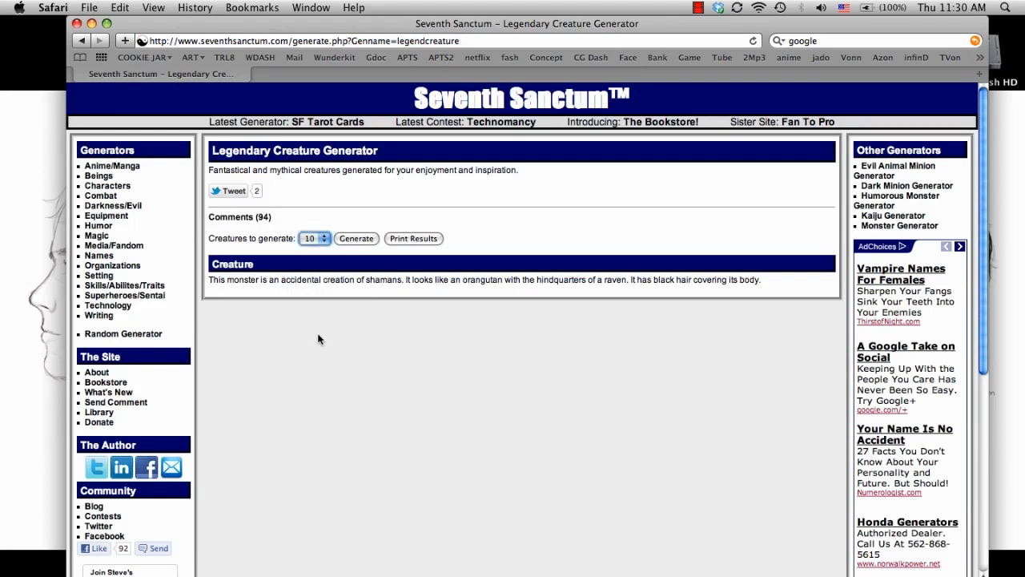
pyautogui.click(363, 237)
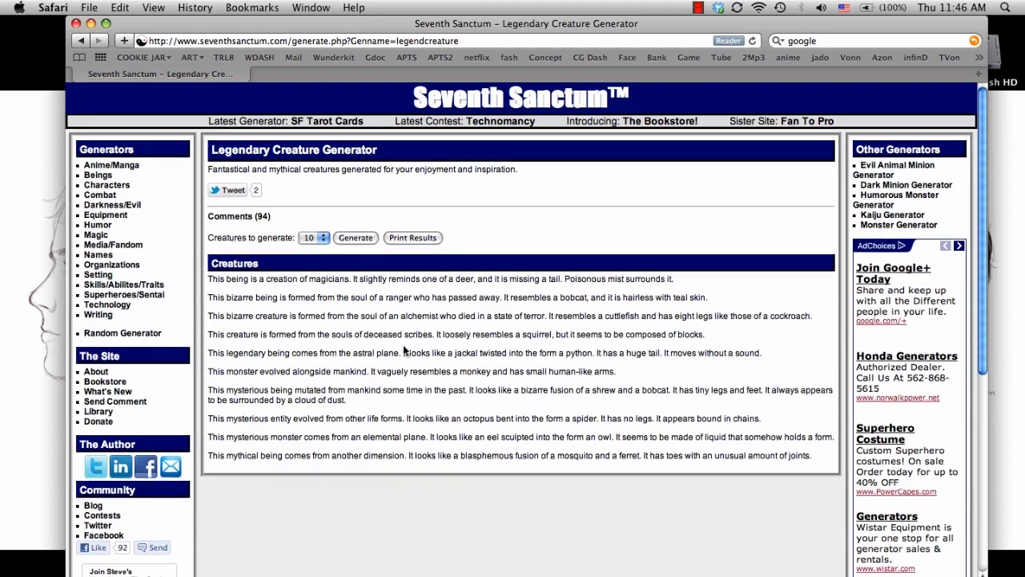
pyautogui.scroll(-2, 416, 388)
pyautogui.scroll(2, 421, 392)
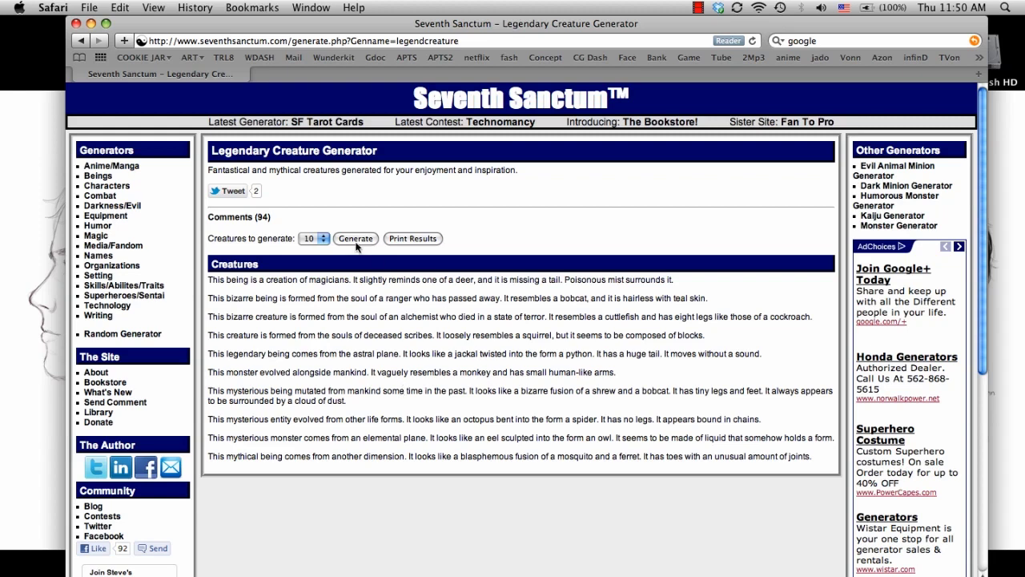
# Step: Move the browser window aside, switch to Photoshop and set up a new document named Creatures with the 11 in X 17 in preset
pyautogui.moveTo(140, 23)
pyautogui.mouseDown()
pyautogui.moveTo(458, 23)
pyautogui.moveTo(547, 8)
pyautogui.moveTo(498, 8)
pyautogui.moveTo(739, 6)
pyautogui.mouseUp()
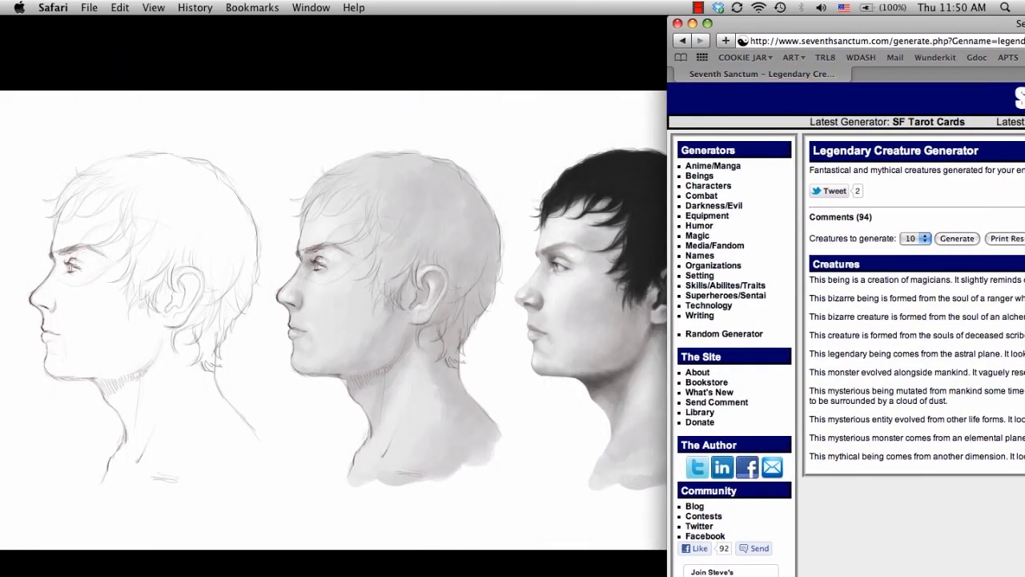
pyautogui.click(506, 496)
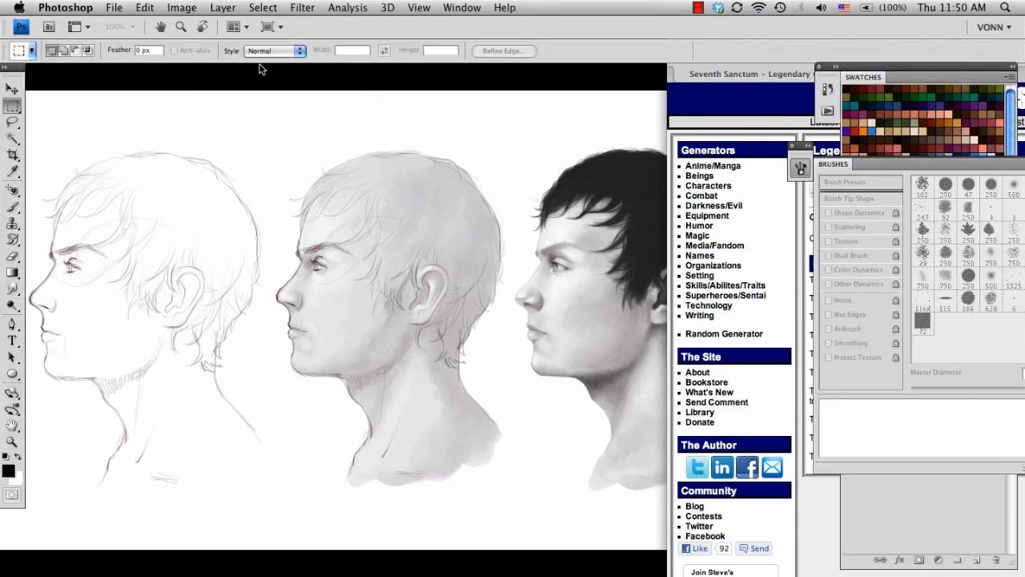
pyautogui.click(113, 8)
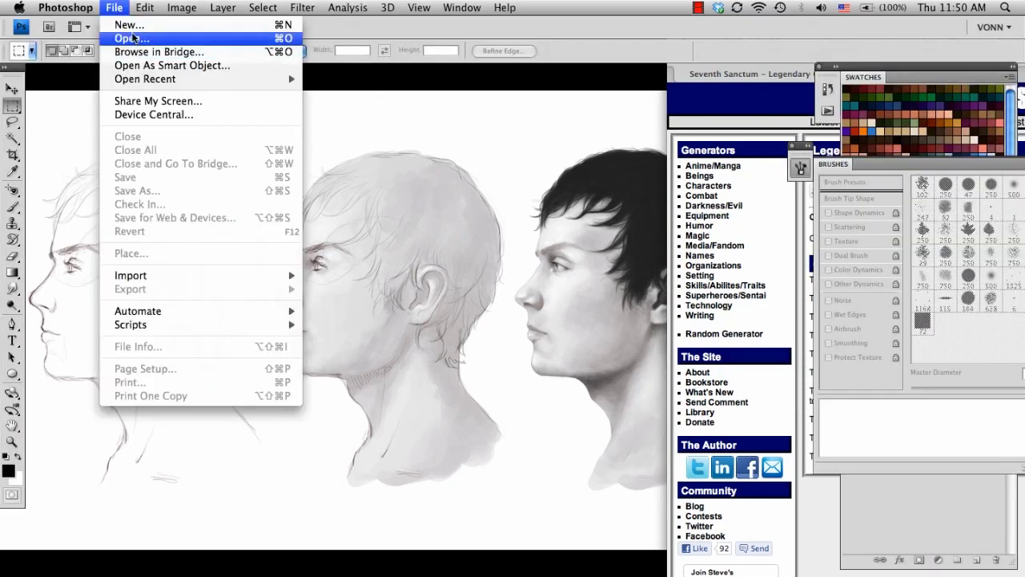
pyautogui.click(128, 25)
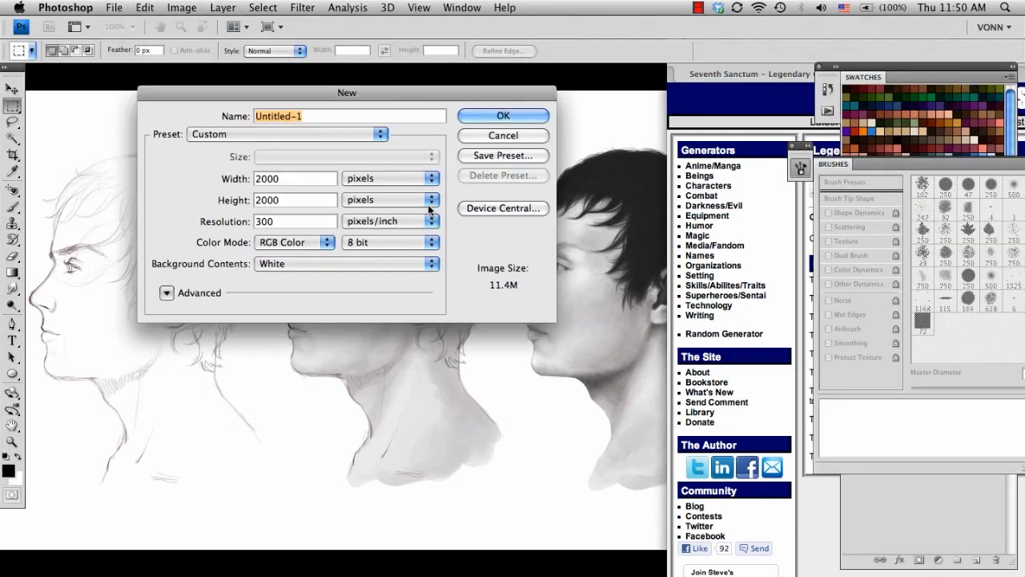
pyautogui.write('Creatures')
pyautogui.click(292, 134)
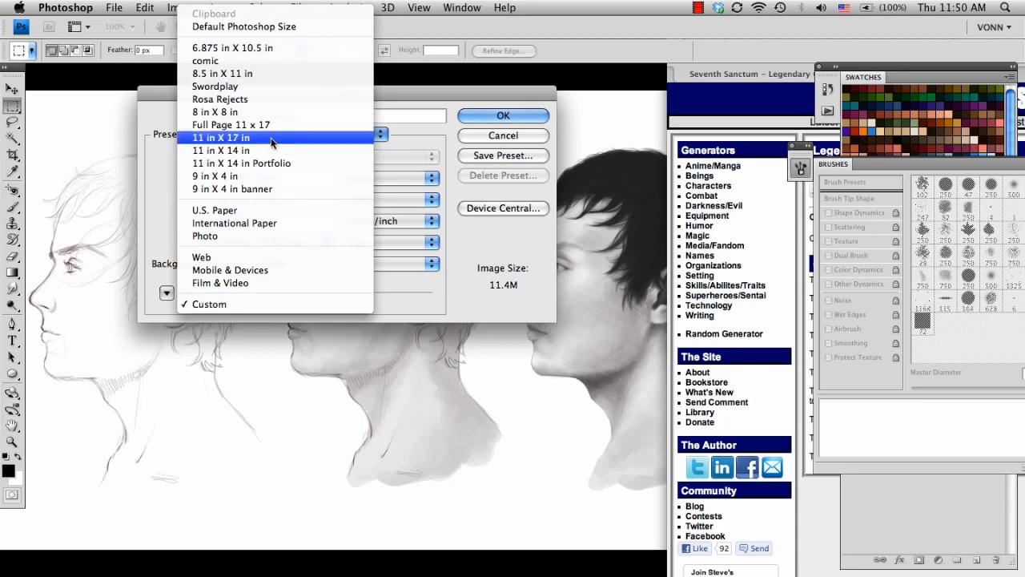
pyautogui.click(265, 138)
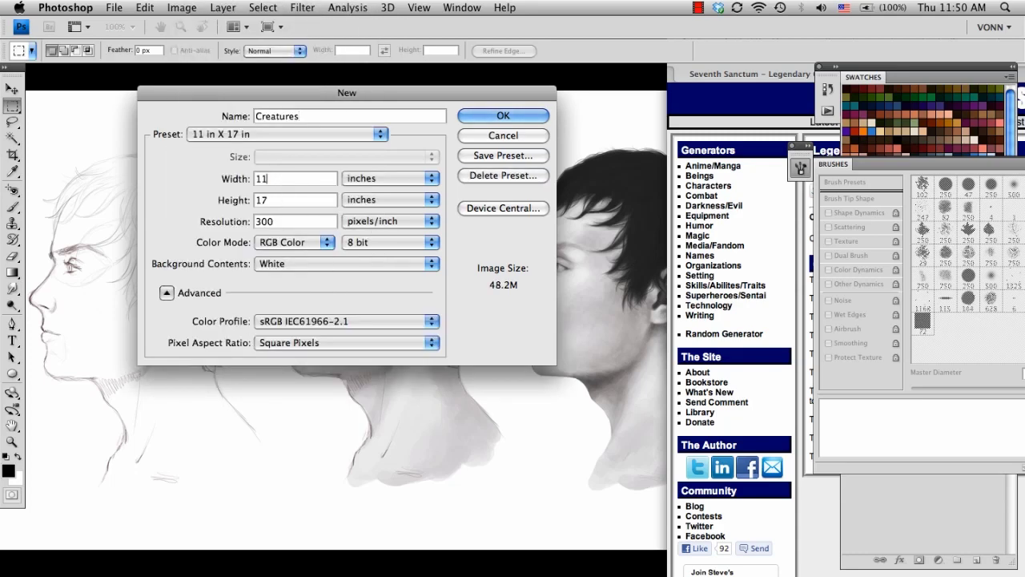
# Step: Change the new document's width to 17 inches and height to 11 inches, and create it
pyautogui.doubleClick(261, 178)
pyautogui.write('18')
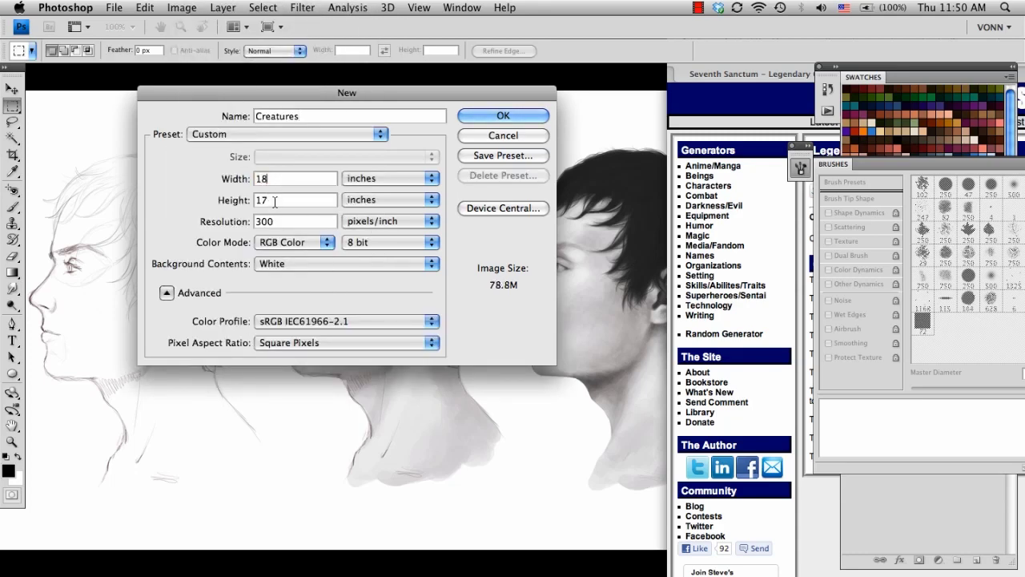
pyautogui.doubleClick(263, 179)
pyautogui.write('17')
pyautogui.press('Tab')
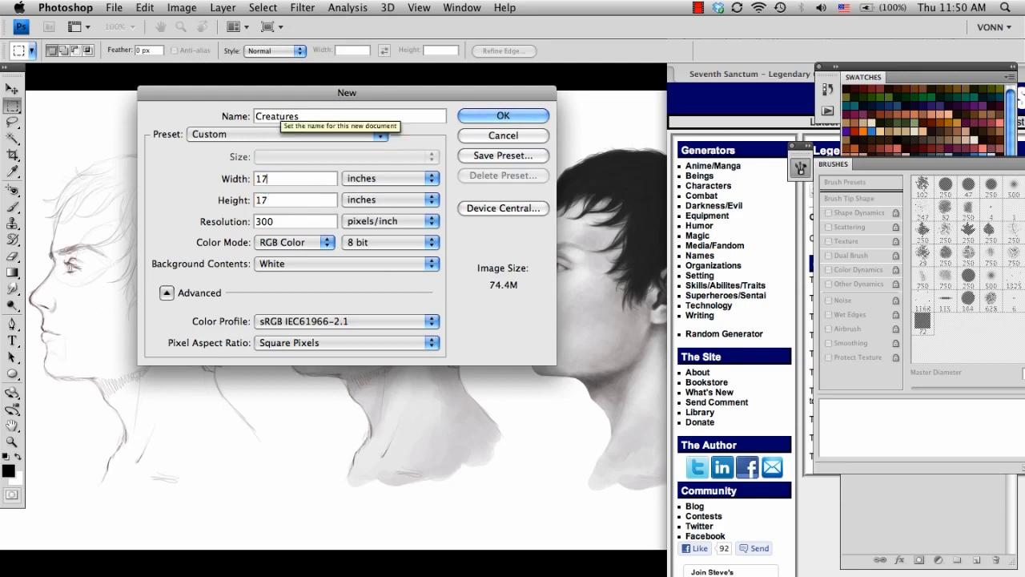
pyautogui.write('11')
pyautogui.click(500, 116)
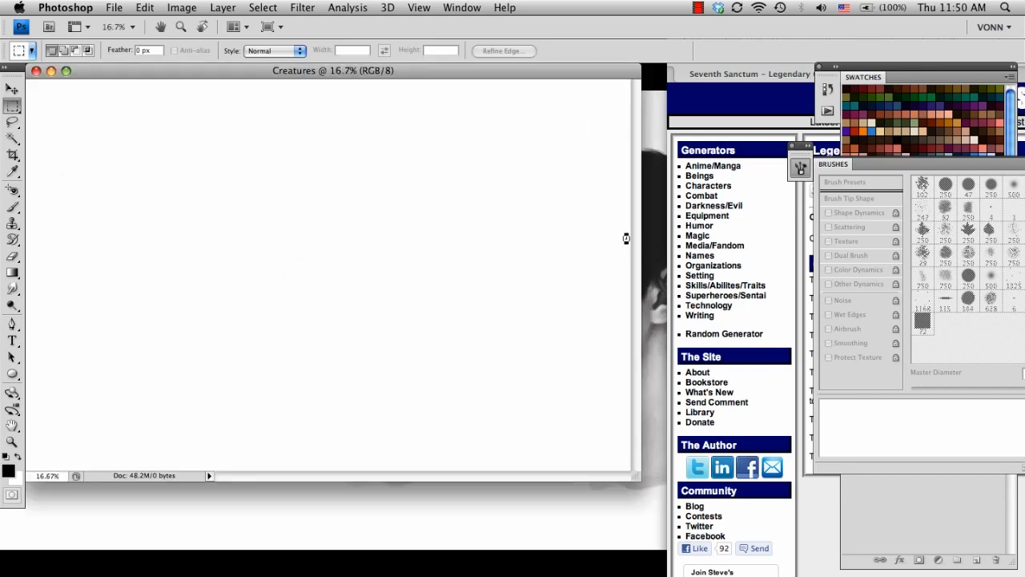
# Step: Enlarge the Creatures document window and dock the Brushes panel as a collapsed icon beside Swatches
pyautogui.moveTo(642, 486); pyautogui.dragTo(750, 575)
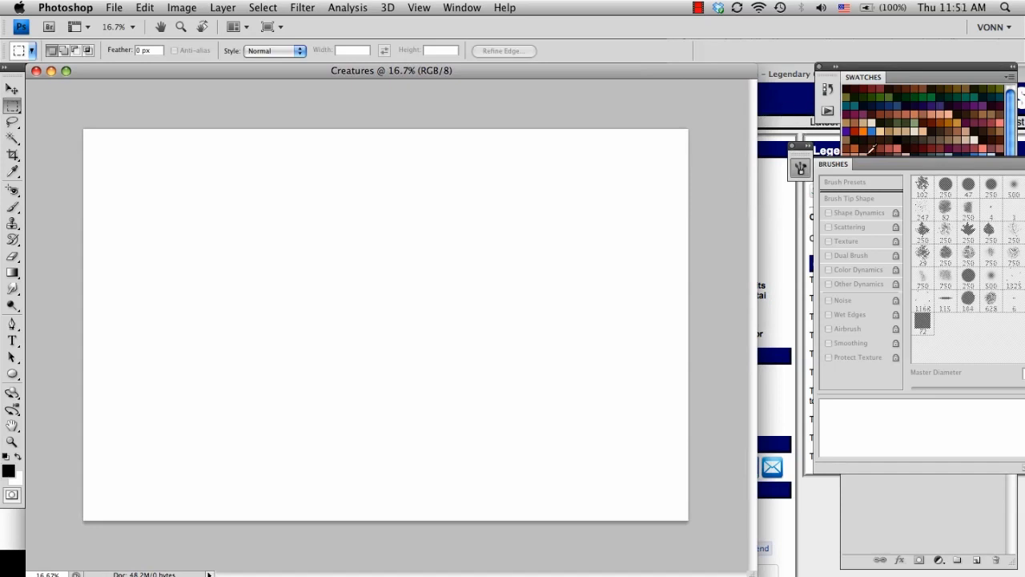
pyautogui.moveTo(857, 168); pyautogui.dragTo(834, 182)
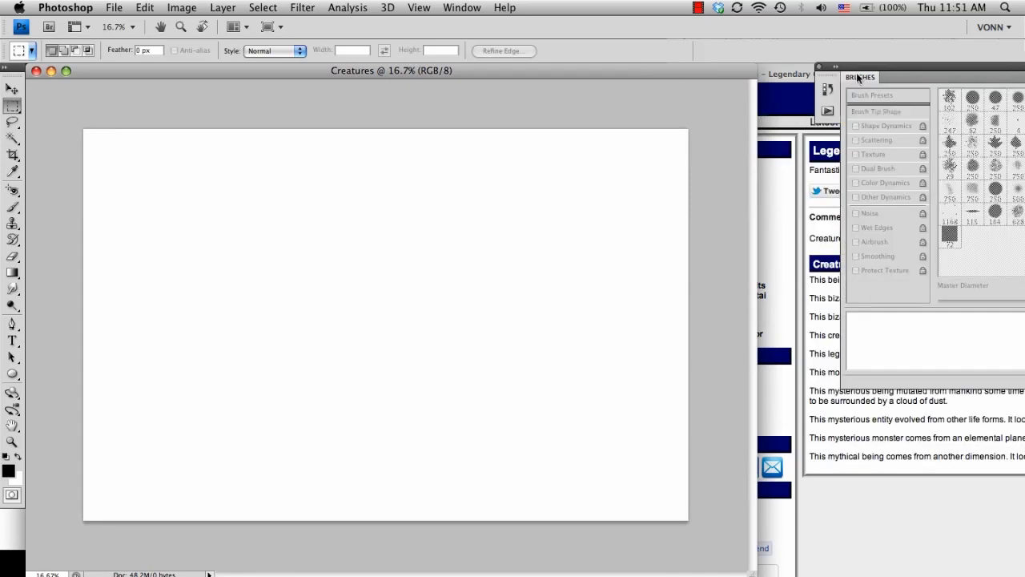
pyautogui.moveTo(854, 78)
pyautogui.mouseDown()
pyautogui.moveTo(665, 258)
pyautogui.moveTo(795, 222)
pyautogui.moveTo(632, 226)
pyautogui.mouseUp()
pyautogui.doubleClick(825, 232)
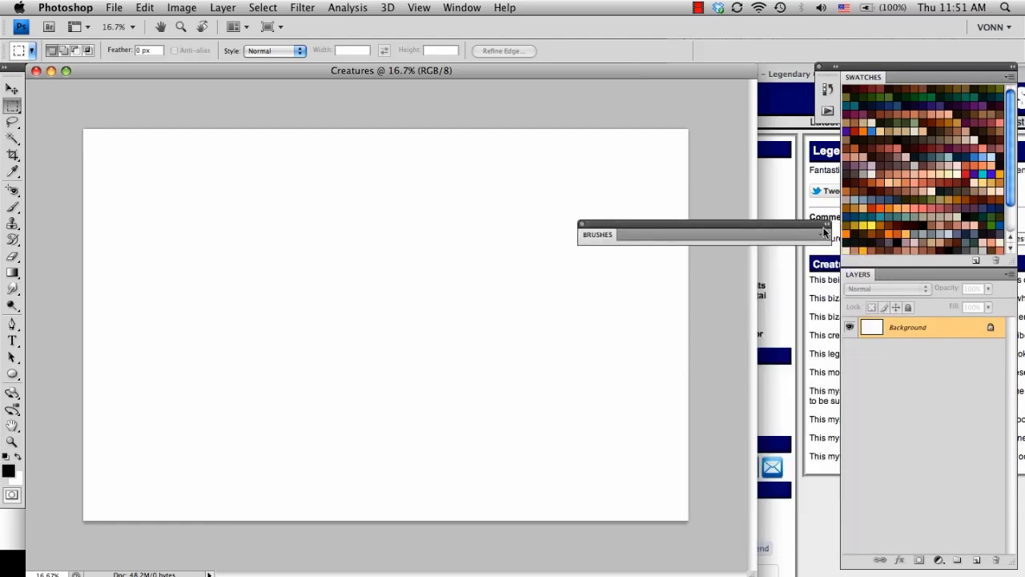
pyautogui.click(827, 227)
pyautogui.moveTo(589, 227); pyautogui.dragTo(829, 142)
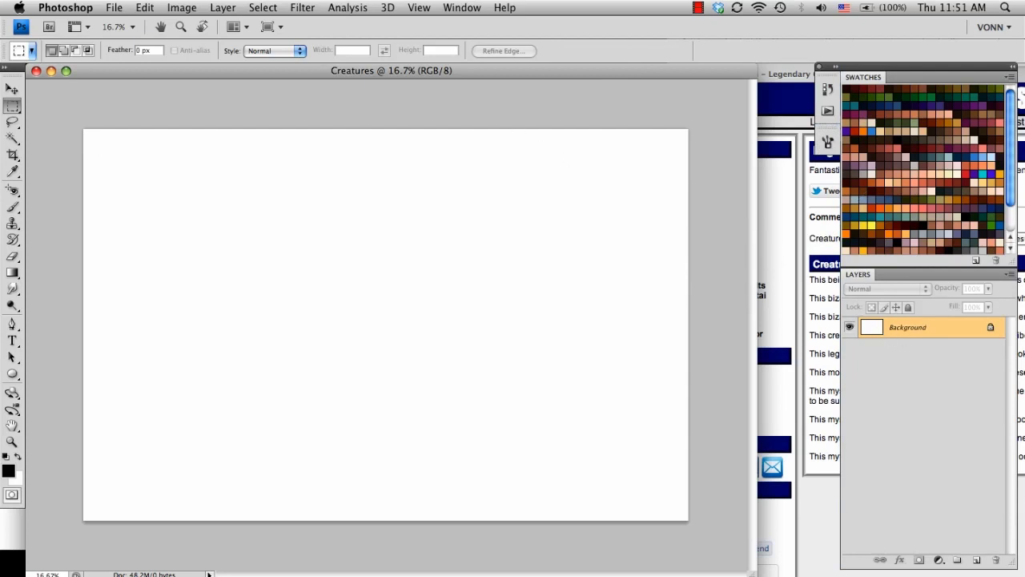
# Step: Choose the Brush tool with the hard round 250 px preset and add a new layer above the Background
pyautogui.click(12, 205)
pyautogui.click(92, 51)
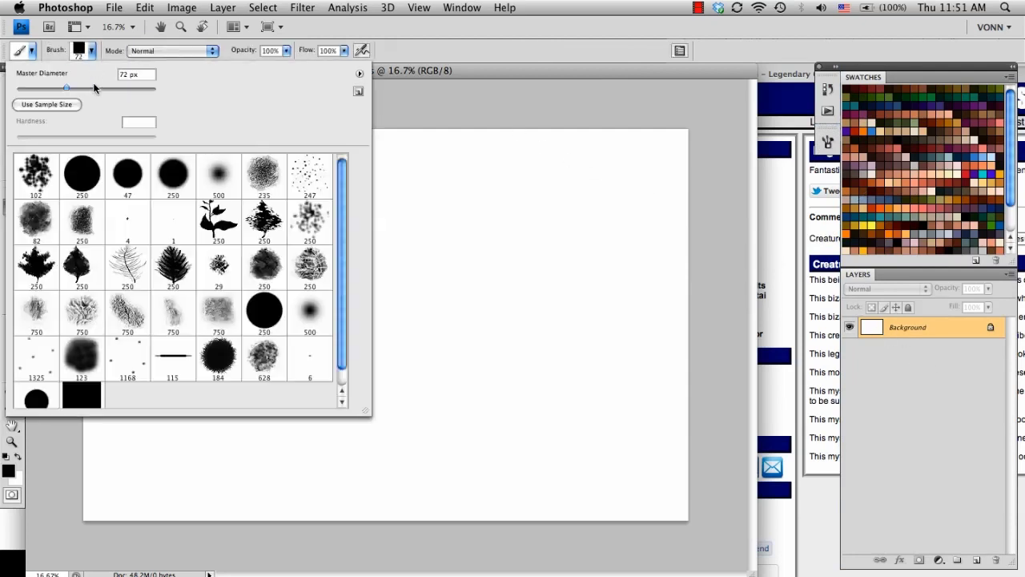
pyautogui.doubleClick(81, 173)
pyautogui.click(92, 50)
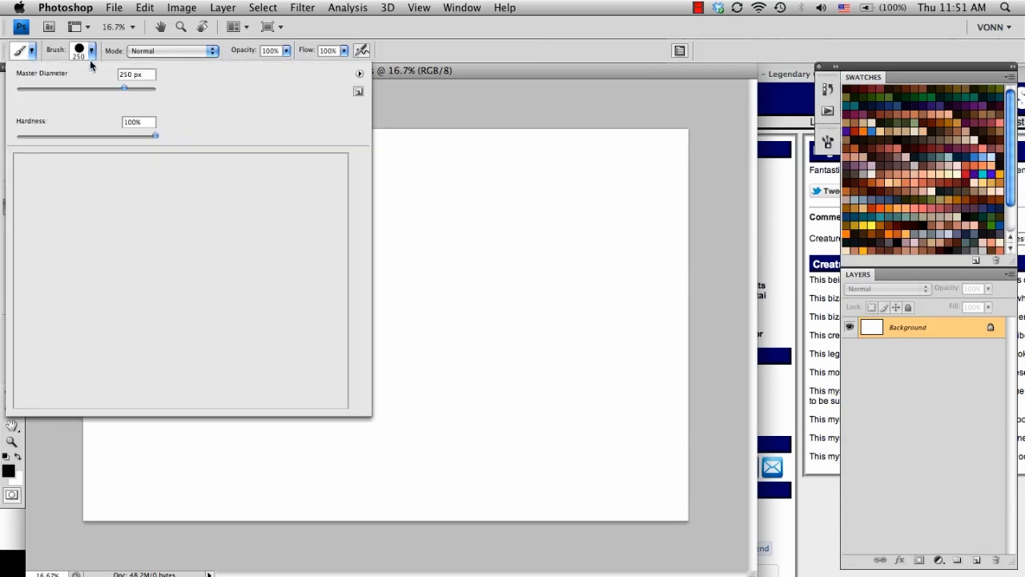
pyautogui.click(829, 142)
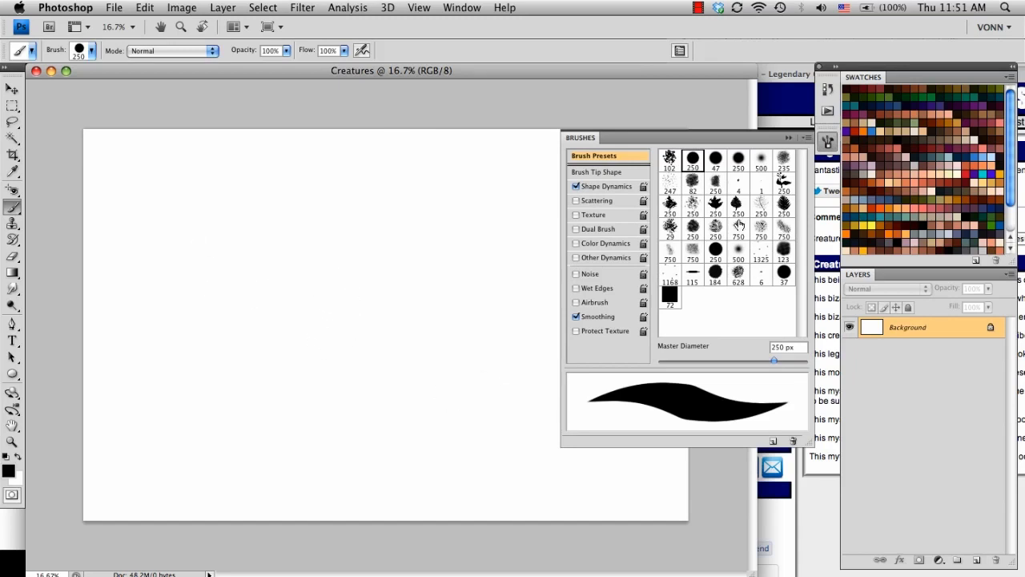
pyautogui.click(828, 141)
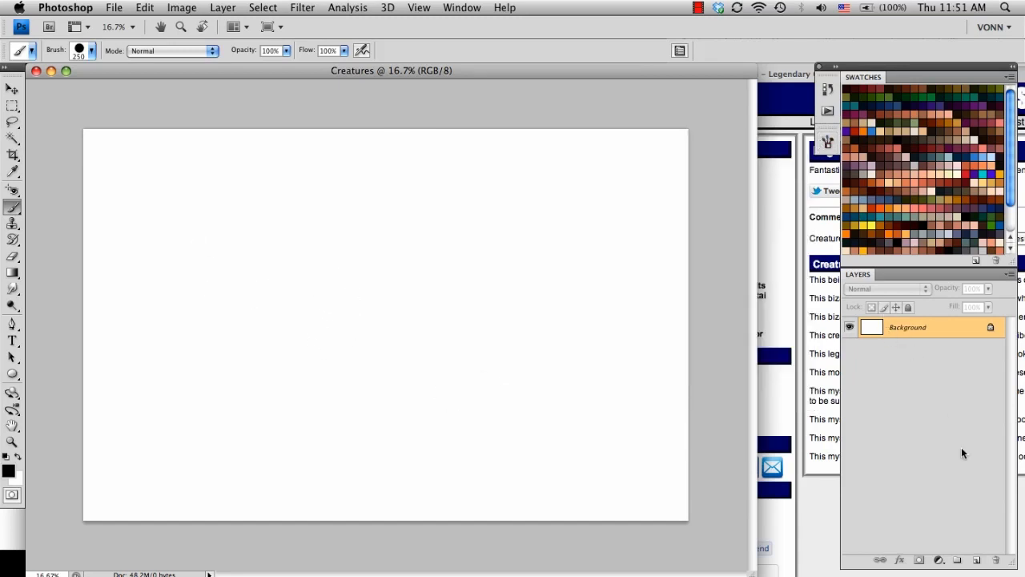
pyautogui.click(976, 560)
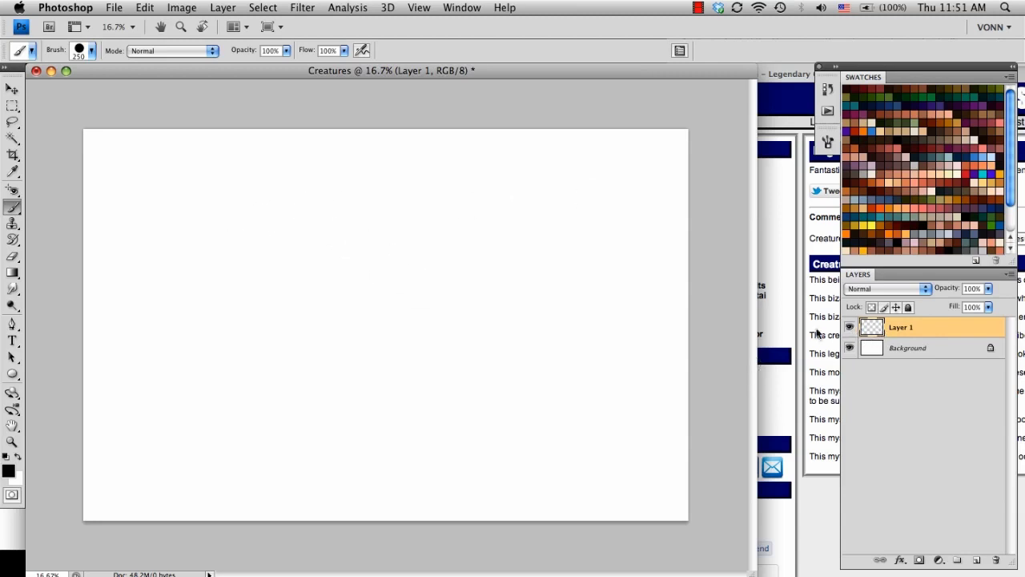
# Step: Switch to Safari, bring the whole generated creature list into view, and minimize the browser window
pyautogui.click(757, 120)
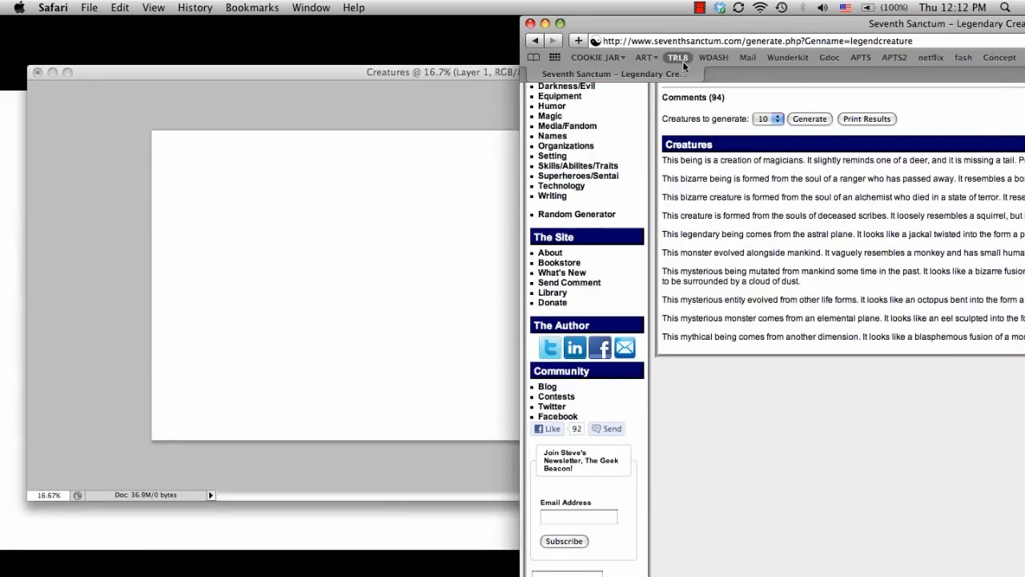
pyautogui.moveTo(731, 54); pyautogui.dragTo(265, 54)
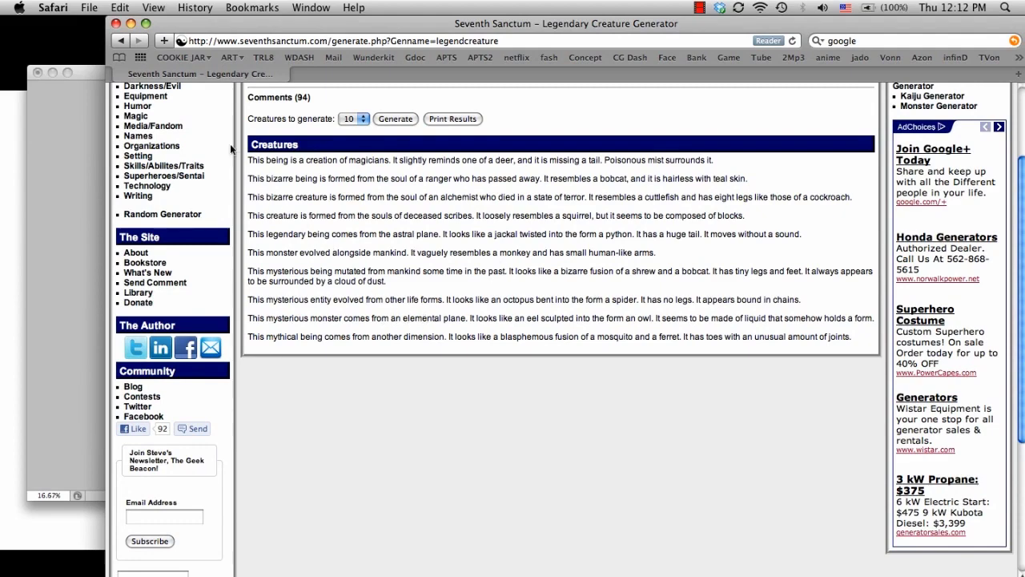
pyautogui.click(130, 23)
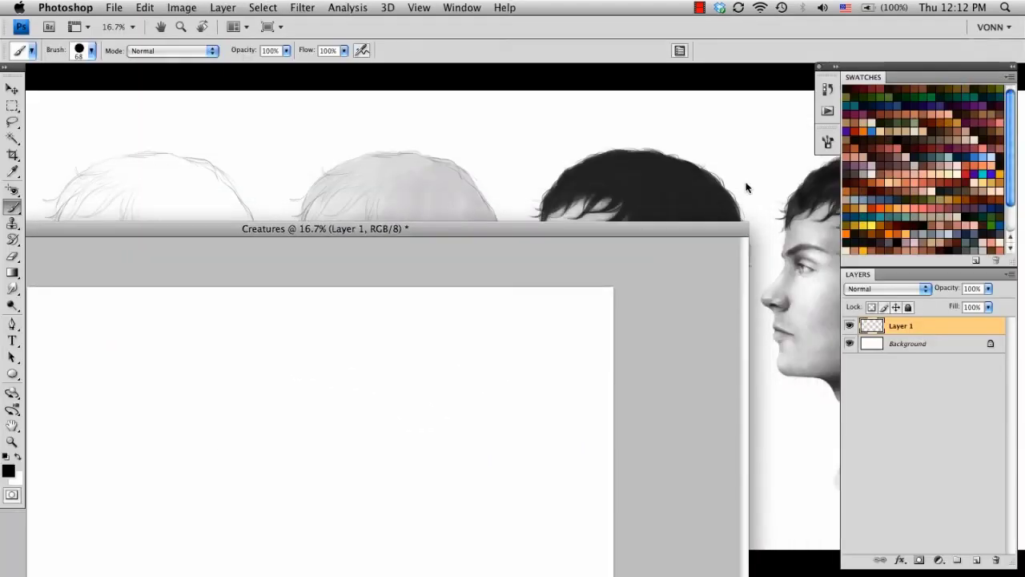
# Step: Switch to Finder and open the Picture 1 screenshot from the desktop in Photoshop
pyautogui.click(940, 123)
pyautogui.click(962, 116)
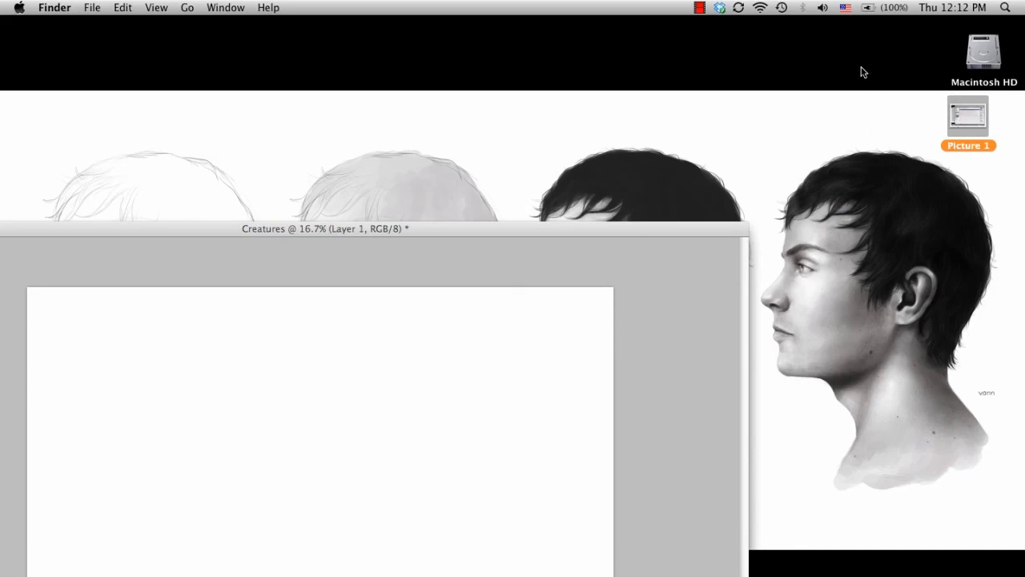
pyautogui.rightClick(961, 112)
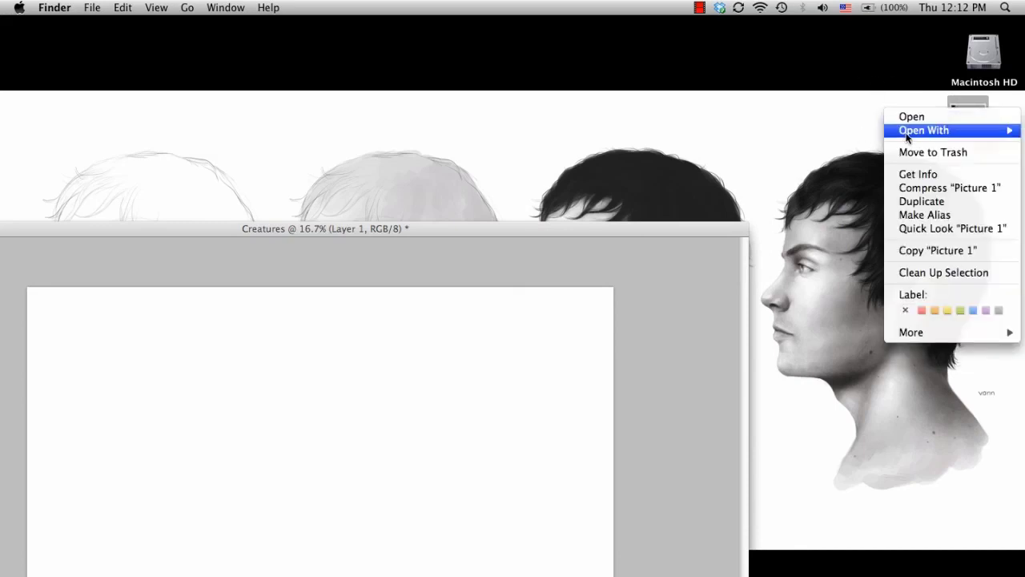
pyautogui.moveTo(867, 136)
pyautogui.click(790, 190)
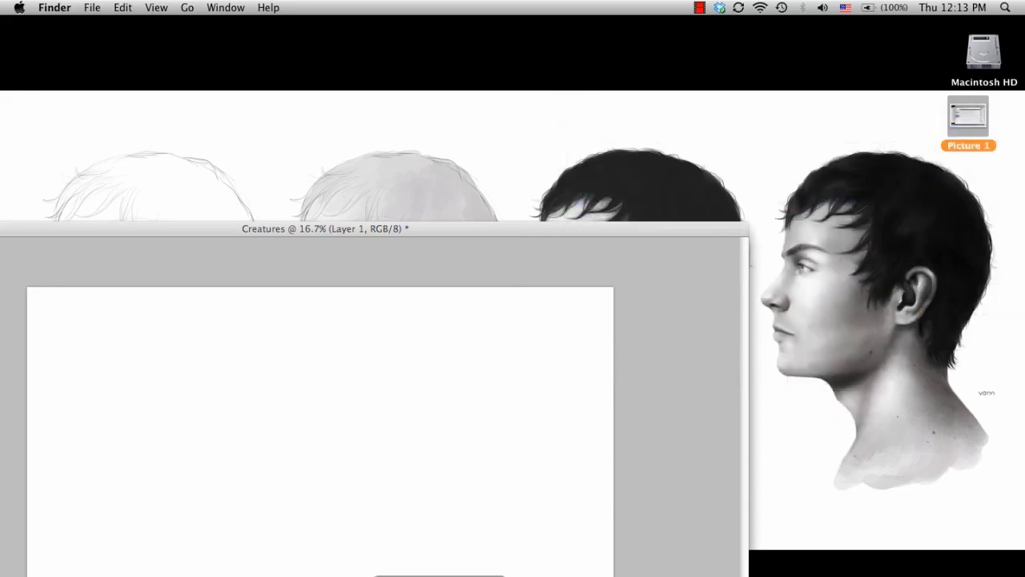
pyautogui.rightClick(484, 576)
pyautogui.click(756, 310)
pyautogui.rightClick(961, 120)
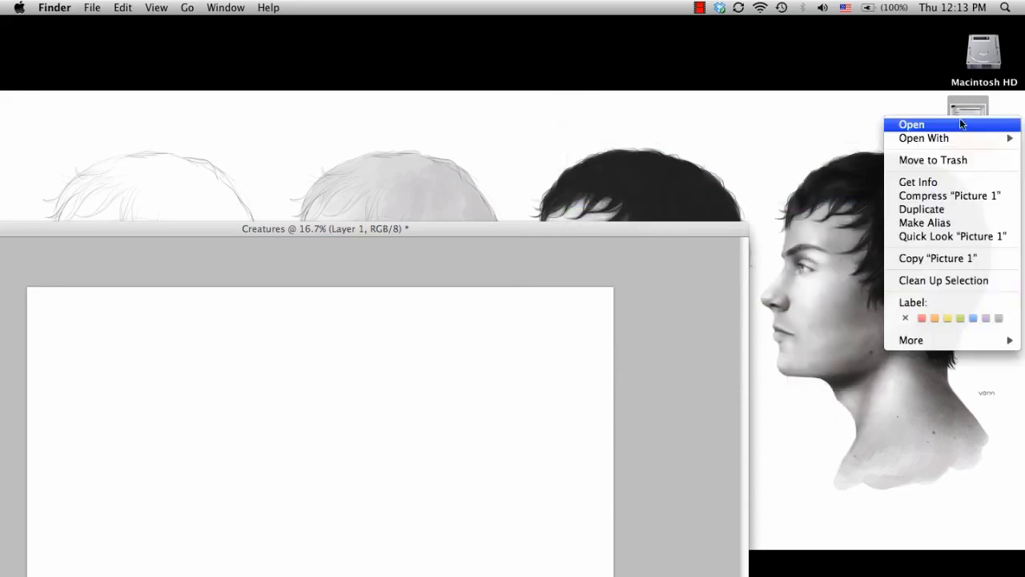
pyautogui.moveTo(947, 140)
pyautogui.click(623, 191)
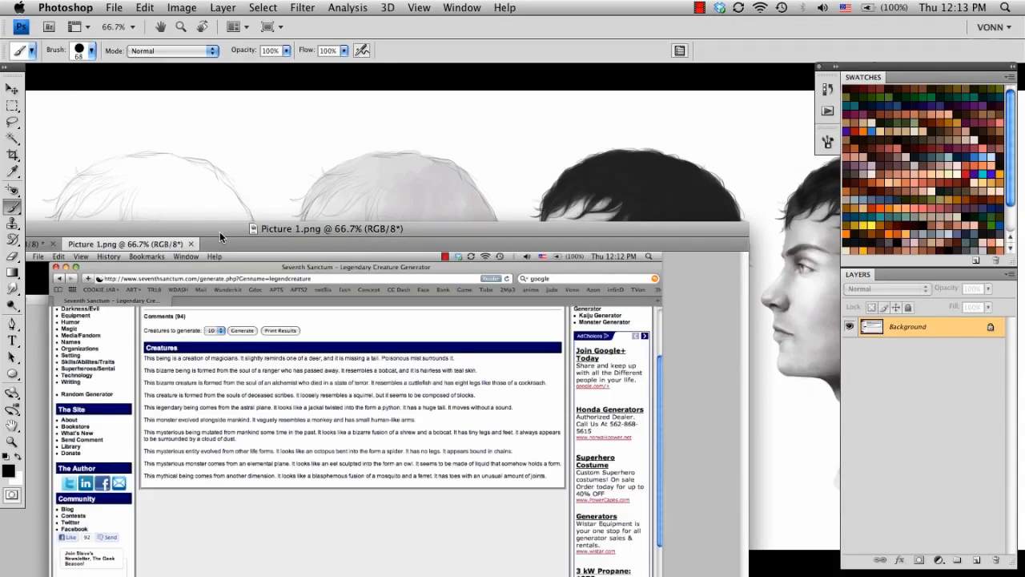
# Step: Float the Picture 1 document in its own window and crop it to the list of creature descriptions
pyautogui.moveTo(180, 244); pyautogui.dragTo(235, 107)
pyautogui.click(12, 155)
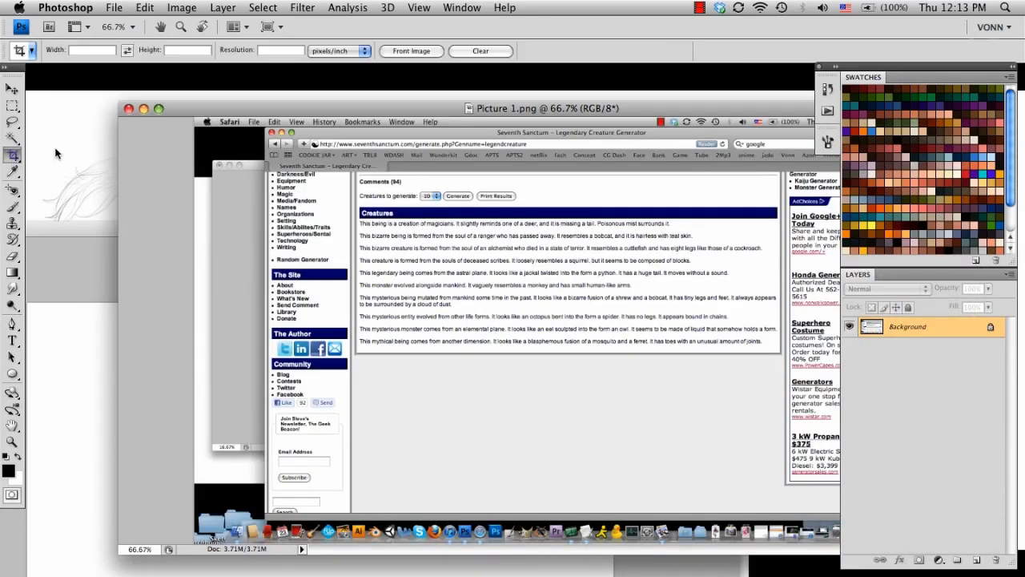
pyautogui.moveTo(358, 207); pyautogui.dragTo(780, 355)
pyautogui.press('Return')
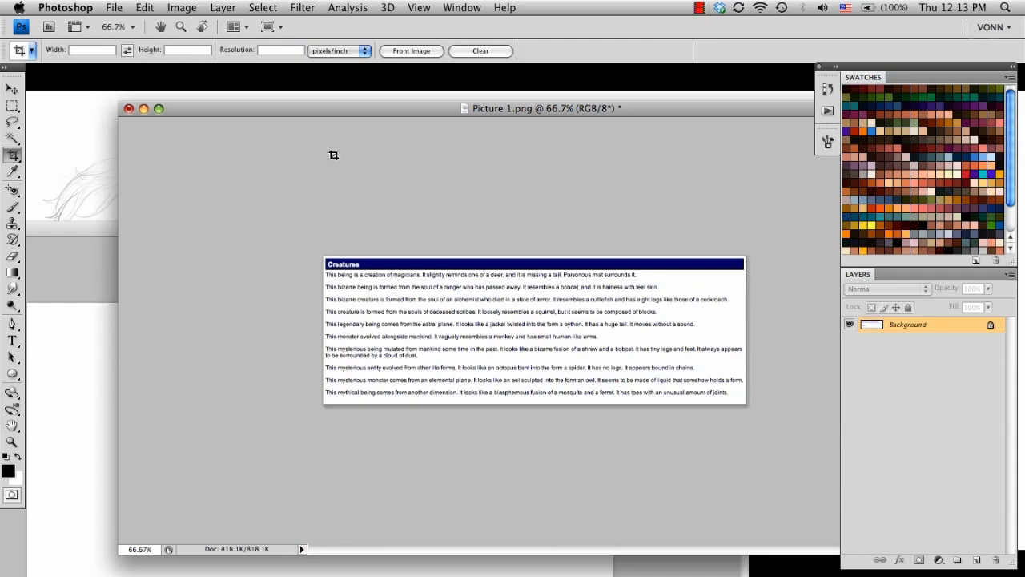
# Step: Display the cropped list at 100% and arrange its window so it peeks out from behind the Creatures document
pyautogui.press('super+1')
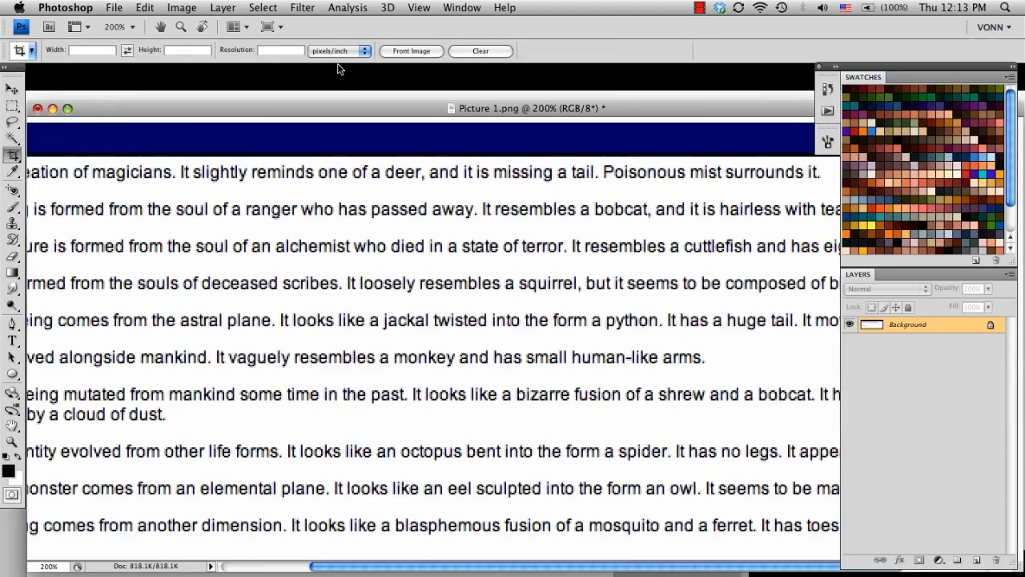
pyautogui.press('super+minus')
pyautogui.moveTo(196, 111); pyautogui.dragTo(193, 75)
pyautogui.click(579, 360)
pyautogui.moveTo(587, 234); pyautogui.dragTo(764, 72)
pyautogui.moveTo(70, 77); pyautogui.dragTo(125, 323)
pyautogui.moveTo(275, 73); pyautogui.dragTo(176, 78)
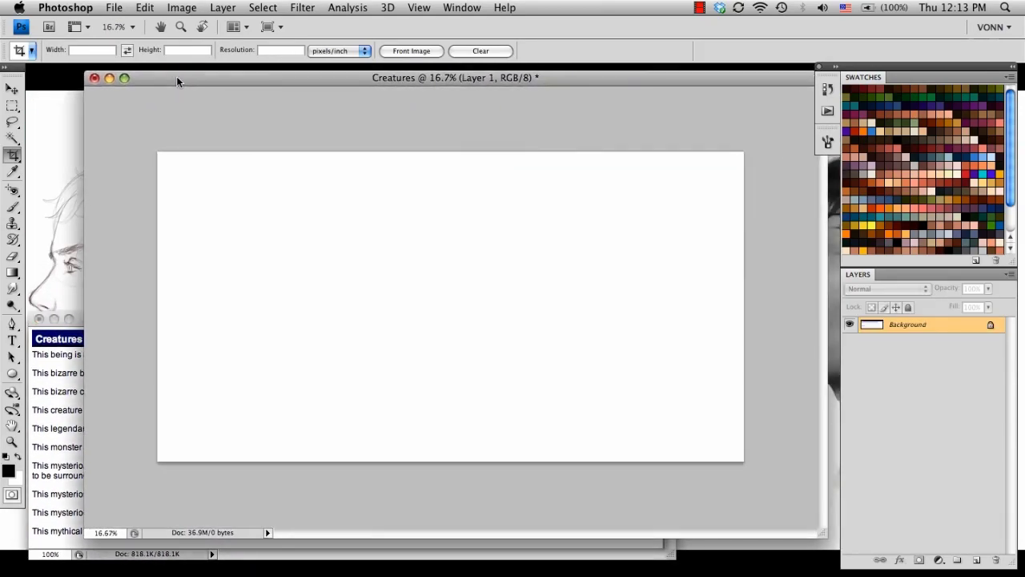
# Step: Flatten the 68 px brush tip to 48% roundness, test it with a scribble, and undo the scribble
pyautogui.click(12, 206)
pyautogui.click(93, 51)
pyautogui.click(92, 51)
pyautogui.click(828, 142)
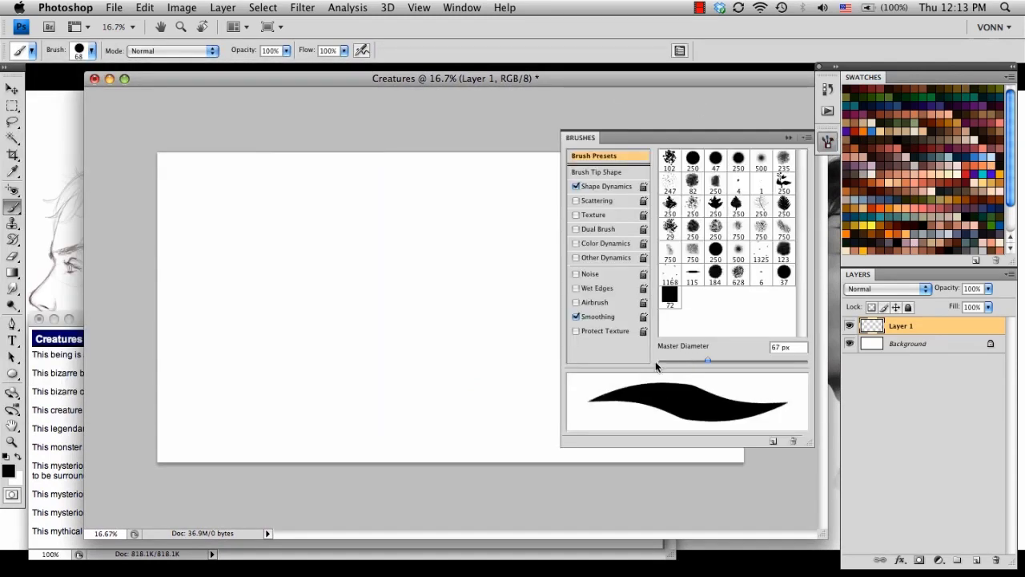
pyautogui.click(592, 173)
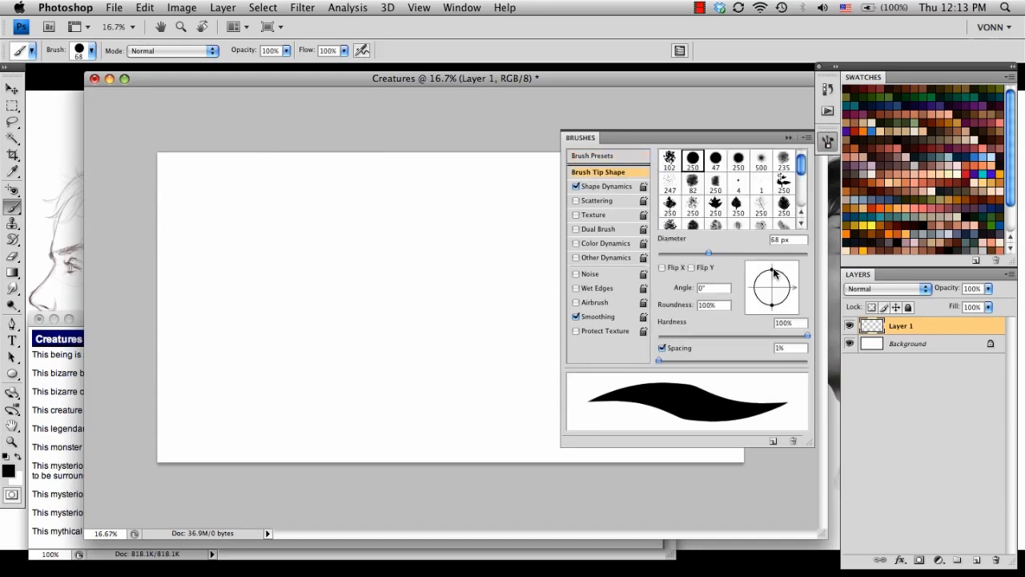
pyautogui.moveTo(774, 273); pyautogui.dragTo(774, 282)
pyautogui.moveTo(416, 227)
pyautogui.mouseDown()
pyautogui.moveTo(402, 262)
pyautogui.moveTo(407, 287)
pyautogui.moveTo(443, 230)
pyautogui.moveTo(465, 314)
pyautogui.moveTo(479, 284)
pyautogui.moveTo(434, 268)
pyautogui.moveTo(349, 288)
pyautogui.mouseUp()
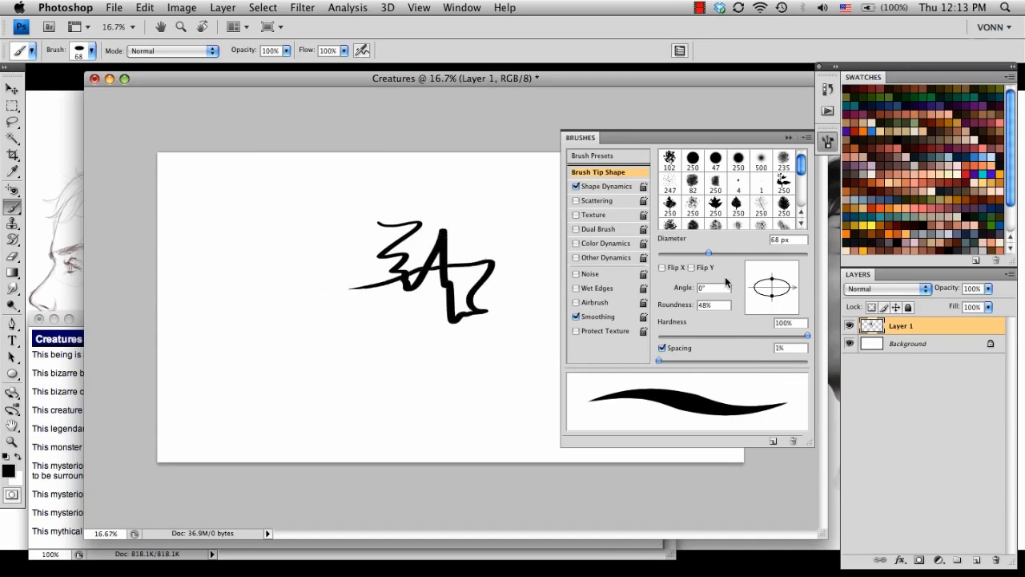
pyautogui.press('super+z')
pyautogui.click(790, 138)
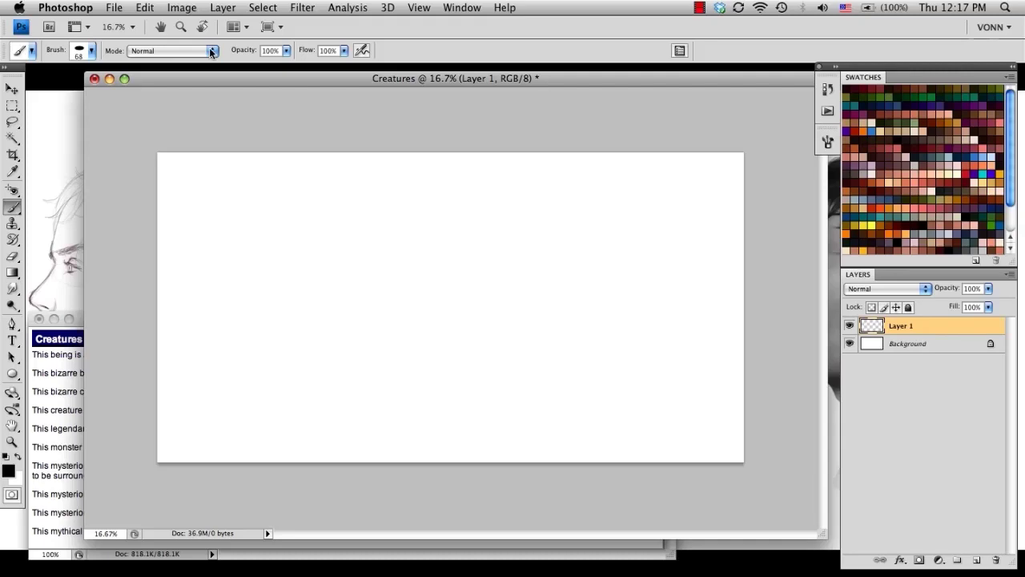
# Step: Block in the first creature on Layer 1 as a black deer with antlers, neck, body and four legs
pyautogui.press('super+plus')
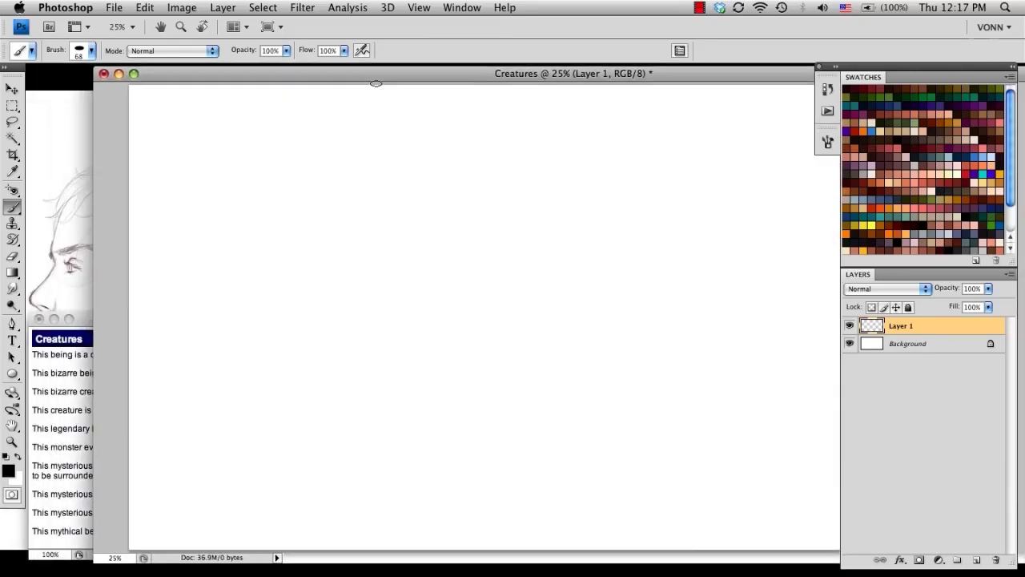
pyautogui.moveTo(80, 319); pyautogui.dragTo(72, 340)
pyautogui.click(222, 110)
pyautogui.moveTo(236, 131)
pyautogui.mouseDown()
pyautogui.moveTo(200, 142)
pyautogui.moveTo(194, 161)
pyautogui.mouseUp()
pyautogui.moveTo(189, 104); pyautogui.dragTo(207, 149)
pyautogui.moveTo(187, 165); pyautogui.dragTo(210, 167)
pyautogui.moveTo(205, 149)
pyautogui.mouseDown()
pyautogui.moveTo(230, 153)
pyautogui.moveTo(258, 197)
pyautogui.mouseUp()
pyautogui.moveTo(182, 160)
pyautogui.mouseDown()
pyautogui.moveTo(189, 189)
pyautogui.moveTo(210, 199)
pyautogui.mouseUp()
pyautogui.moveTo(224, 184)
pyautogui.mouseDown()
pyautogui.moveTo(215, 207)
pyautogui.moveTo(222, 271)
pyautogui.mouseUp()
pyautogui.moveTo(227, 218); pyautogui.dragTo(225, 269)
pyautogui.moveTo(198, 176); pyautogui.dragTo(224, 210)
pyautogui.moveTo(189, 184); pyautogui.dragTo(205, 266)
pyautogui.moveTo(224, 204)
pyautogui.mouseDown()
pyautogui.moveTo(273, 172)
pyautogui.moveTo(278, 264)
pyautogui.mouseUp()
pyautogui.moveTo(258, 196); pyautogui.dragTo(250, 268)
pyautogui.moveTo(248, 190)
pyautogui.mouseDown()
pyautogui.moveTo(250, 262)
pyautogui.moveTo(227, 196)
pyautogui.mouseUp()
# Step: Refine the deer's antlers, neck, back and legs with a smaller brush
pyautogui.press('[')
pyautogui.press('[')
pyautogui.press('[')
pyautogui.press('[')
pyautogui.press('[')
pyautogui.moveTo(182, 132)
pyautogui.mouseDown()
pyautogui.moveTo(184, 112)
pyautogui.moveTo(207, 117)
pyautogui.moveTo(189, 110)
pyautogui.mouseUp()
pyautogui.moveTo(184, 114); pyautogui.dragTo(187, 184)
pyautogui.moveTo(197, 170)
pyautogui.mouseDown()
pyautogui.moveTo(220, 189)
pyautogui.moveTo(205, 221)
pyautogui.mouseUp()
pyautogui.moveTo(210, 207)
pyautogui.mouseDown()
pyautogui.moveTo(246, 259)
pyautogui.moveTo(286, 260)
pyautogui.mouseUp()
pyautogui.press('e')
pyautogui.press('b')
pyautogui.moveTo(265, 190); pyautogui.dragTo(268, 240)
pyautogui.moveTo(187, 153)
pyautogui.mouseDown()
pyautogui.moveTo(175, 121)
pyautogui.moveTo(200, 97)
pyautogui.moveTo(175, 128)
pyautogui.moveTo(219, 109)
pyautogui.moveTo(210, 149)
pyautogui.moveTo(227, 134)
pyautogui.moveTo(187, 134)
pyautogui.mouseUp()
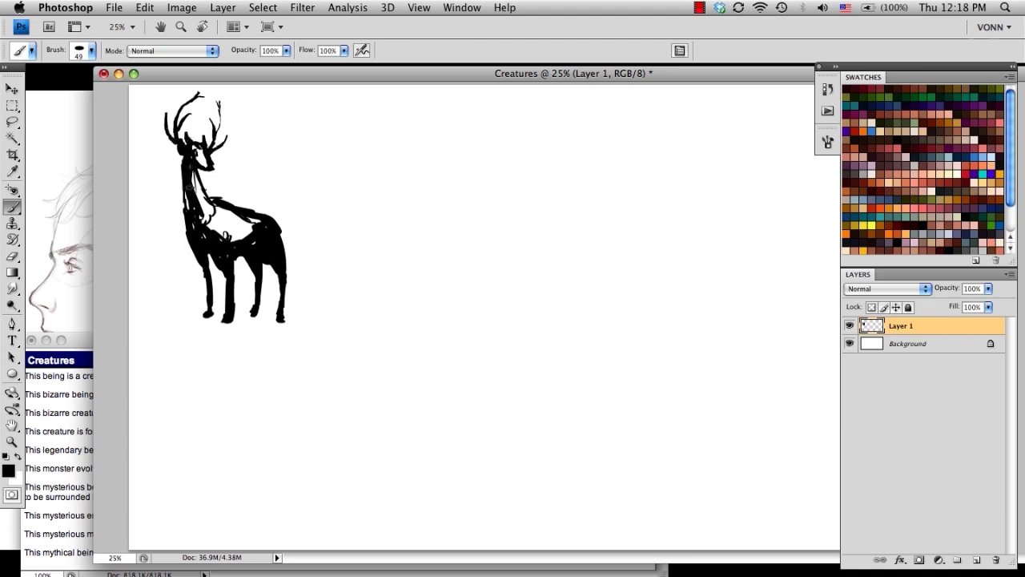
# Step: Roughen the deer's neck, belly and front legs with shaggy fur strokes, reducing the brush to about 21 px
pyautogui.moveTo(181, 183)
pyautogui.mouseDown()
pyautogui.moveTo(184, 221)
pyautogui.moveTo(210, 258)
pyautogui.mouseUp()
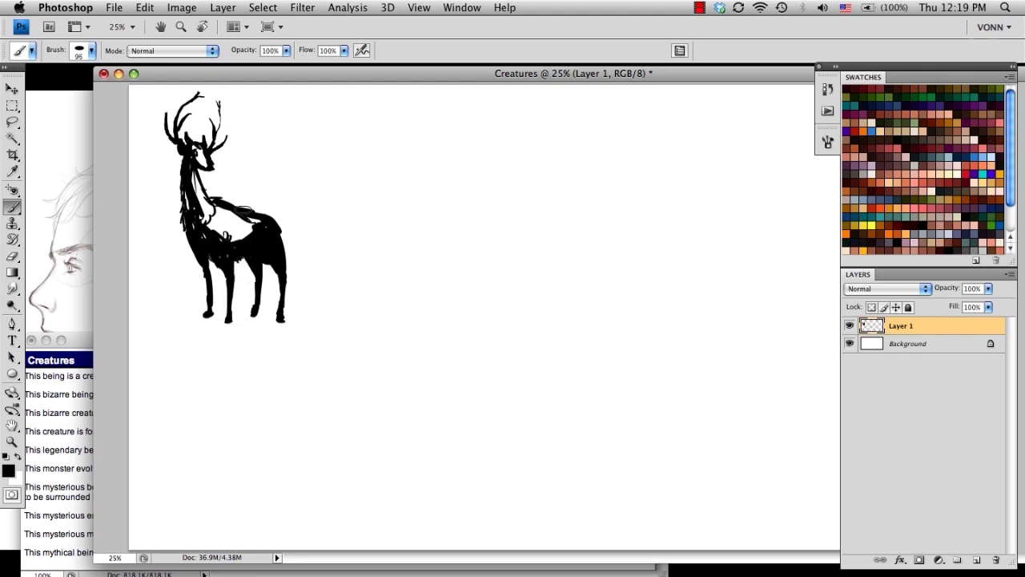
pyautogui.moveTo(224, 232)
pyautogui.mouseDown()
pyautogui.moveTo(247, 237)
pyautogui.moveTo(257, 225)
pyautogui.mouseUp()
pyautogui.press('[')
pyautogui.press('[')
pyautogui.press('[')
pyautogui.press('[')
pyautogui.moveTo(210, 261)
pyautogui.mouseDown()
pyautogui.moveTo(213, 295)
pyautogui.moveTo(227, 292)
pyautogui.moveTo(229, 313)
pyautogui.moveTo(241, 265)
pyautogui.mouseUp()
pyautogui.press('[')
pyautogui.press('[')
pyautogui.press('[')
pyautogui.press('[')
pyautogui.moveTo(181, 179); pyautogui.dragTo(181, 190)
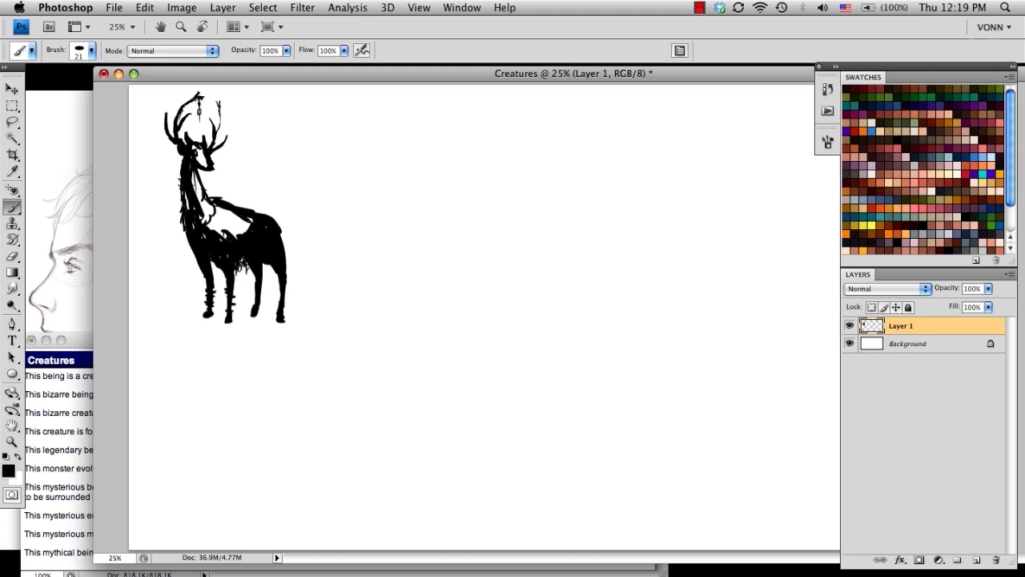
# Step: Texture the deer's back and flank with thin fur strokes, add ground specks, and mark it with a circled 1
pyautogui.moveTo(213, 206)
pyautogui.mouseDown()
pyautogui.moveTo(274, 230)
pyautogui.moveTo(278, 256)
pyautogui.mouseUp()
pyautogui.moveTo(194, 221); pyautogui.dragTo(233, 235)
pyautogui.moveTo(233, 231)
pyautogui.mouseDown()
pyautogui.moveTo(265, 245)
pyautogui.moveTo(232, 268)
pyautogui.mouseUp()
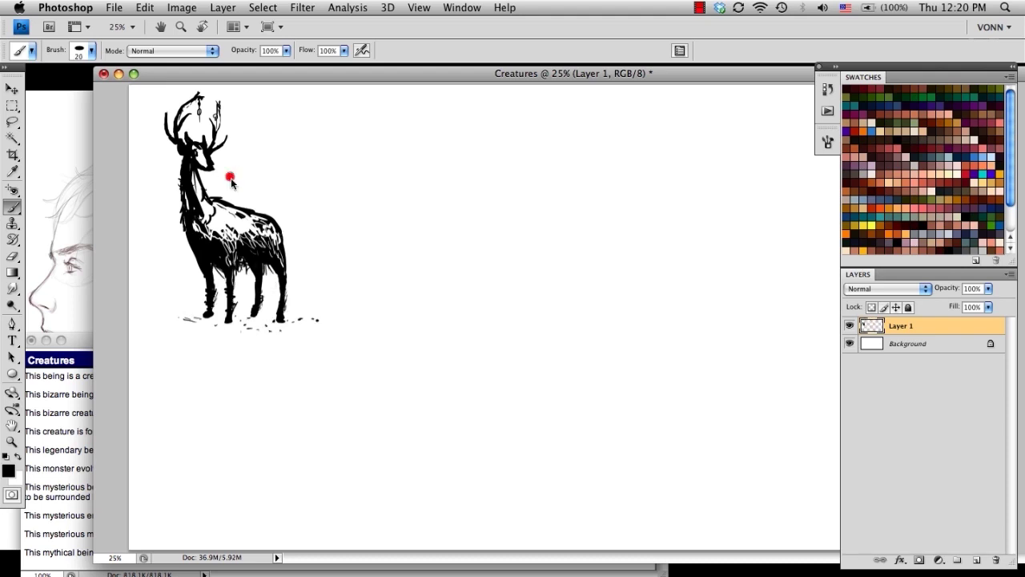
pyautogui.moveTo(215, 197); pyautogui.dragTo(284, 225)
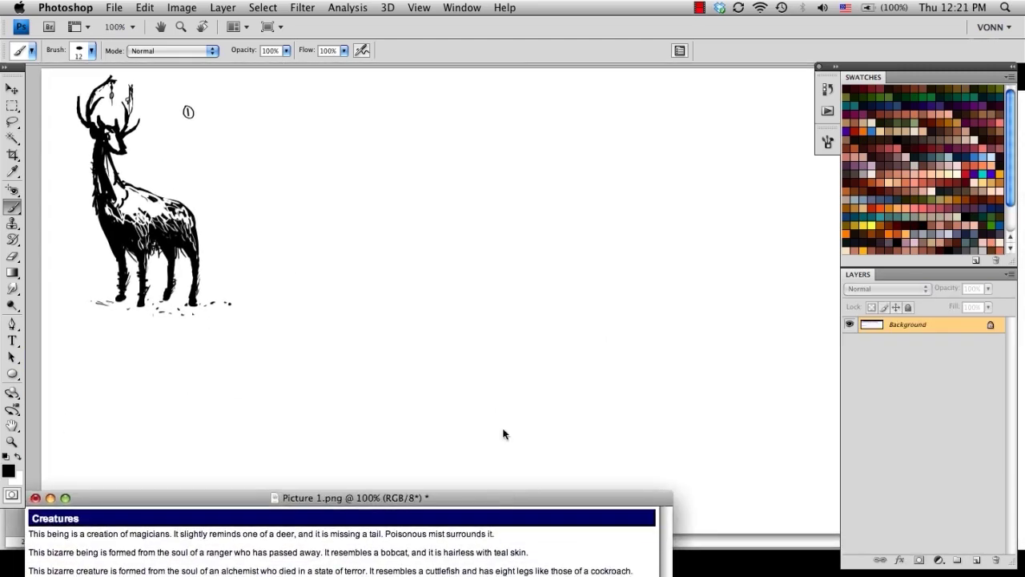
# Step: Sketch the second creature on Layer 2 as a striding bobcat with striped chest, legs and a wispy, unfinished rear
pyautogui.moveTo(325, 185); pyautogui.dragTo(332, 187)
pyautogui.moveTo(352, 142)
pyautogui.mouseDown()
pyautogui.moveTo(387, 149)
pyautogui.moveTo(375, 164)
pyautogui.moveTo(355, 128)
pyautogui.moveTo(354, 141)
pyautogui.moveTo(397, 132)
pyautogui.moveTo(344, 172)
pyautogui.moveTo(370, 207)
pyautogui.moveTo(341, 187)
pyautogui.moveTo(374, 224)
pyautogui.moveTo(394, 226)
pyautogui.moveTo(381, 255)
pyautogui.mouseUp()
pyautogui.moveTo(349, 160)
pyautogui.mouseDown()
pyautogui.moveTo(314, 197)
pyautogui.moveTo(327, 244)
pyautogui.moveTo(318, 274)
pyautogui.mouseUp()
pyautogui.moveTo(322, 173); pyautogui.dragTo(275, 230)
pyautogui.moveTo(386, 213); pyautogui.dragTo(376, 263)
pyautogui.moveTo(353, 210); pyautogui.dragTo(381, 295)
pyautogui.moveTo(295, 255); pyautogui.dragTo(350, 257)
pyautogui.moveTo(294, 226); pyautogui.dragTo(298, 239)
pyautogui.moveTo(311, 232); pyautogui.dragTo(303, 240)
pyautogui.moveTo(303, 238)
pyautogui.mouseDown()
pyautogui.moveTo(316, 250)
pyautogui.moveTo(282, 250)
pyautogui.mouseUp()
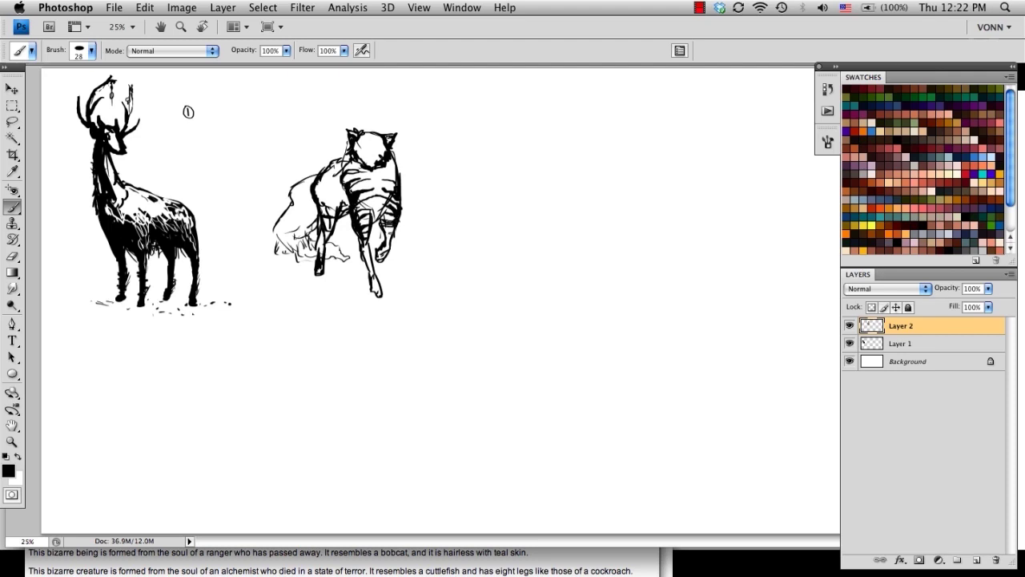
# Step: Darken the bobcat's far leg, stripe its shoulder, and build up wispy strokes over its rear body
pyautogui.moveTo(350, 215); pyautogui.dragTo(352, 249)
pyautogui.moveTo(353, 226); pyautogui.dragTo(352, 259)
pyautogui.moveTo(322, 215)
pyautogui.mouseDown()
pyautogui.moveTo(339, 208)
pyautogui.moveTo(323, 196)
pyautogui.mouseUp()
pyautogui.moveTo(329, 163); pyautogui.dragTo(335, 199)
pyautogui.moveTo(343, 162)
pyautogui.mouseDown()
pyautogui.moveTo(329, 181)
pyautogui.moveTo(347, 197)
pyautogui.mouseUp()
pyautogui.moveTo(335, 169)
pyautogui.mouseDown()
pyautogui.moveTo(344, 202)
pyautogui.moveTo(337, 177)
pyautogui.moveTo(287, 186)
pyautogui.moveTo(281, 247)
pyautogui.mouseUp()
pyautogui.moveTo(301, 187); pyautogui.dragTo(280, 224)
pyautogui.moveTo(314, 197); pyautogui.dragTo(305, 245)
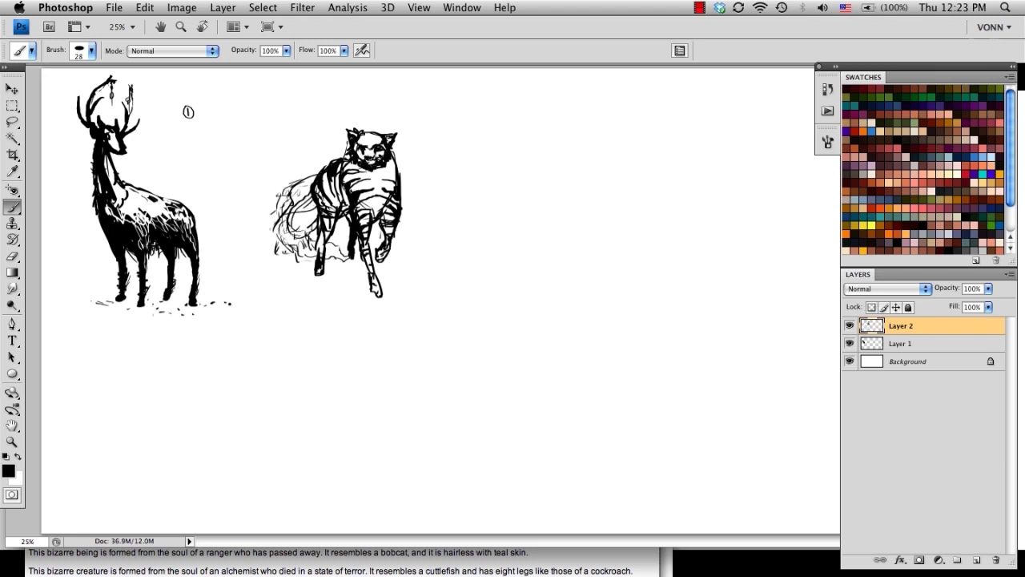
# Step: Finish the bobcat with ground specks and a circled 2, and move it closer to the deer
pyautogui.moveTo(398, 153); pyautogui.dragTo(406, 239)
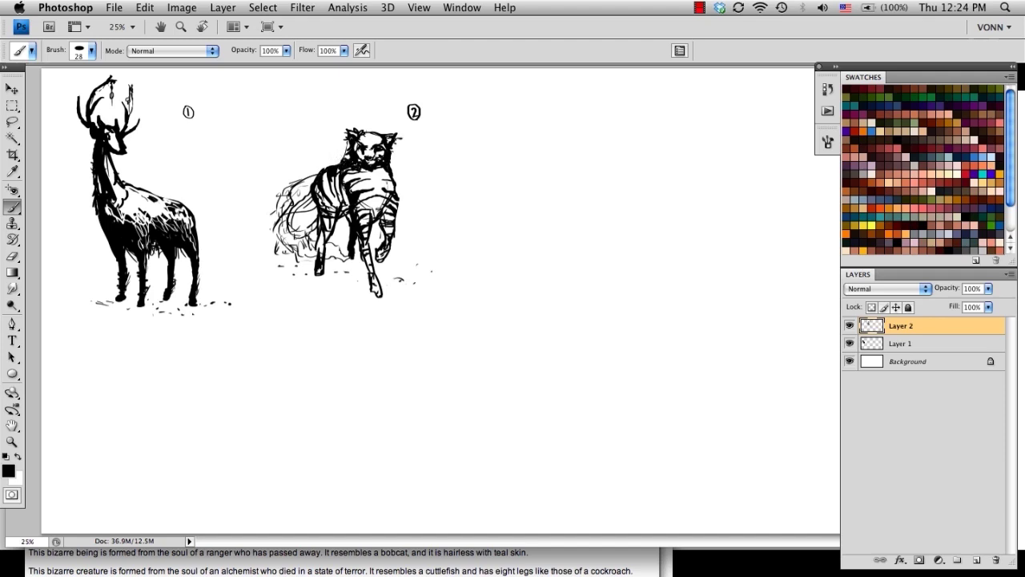
pyautogui.press('v')
pyautogui.moveTo(421, 148); pyautogui.dragTo(373, 168)
# Step: Add a new layer, consult the third description in the reference list, and outline the cuttlefish-cockroach creature's body beside the bobcat
pyautogui.click(977, 560)
pyautogui.click(331, 560)
pyautogui.moveTo(340, 501); pyautogui.dragTo(343, 489)
pyautogui.click(471, 203)
pyautogui.press('b')
pyautogui.moveTo(481, 204)
pyautogui.mouseDown()
pyautogui.moveTo(513, 227)
pyautogui.moveTo(529, 204)
pyautogui.moveTo(490, 222)
pyautogui.moveTo(457, 210)
pyautogui.mouseUp()
pyautogui.moveTo(464, 209); pyautogui.dragTo(433, 170)
pyautogui.hotkey('ctrl', 'z')
pyautogui.moveTo(463, 205); pyautogui.dragTo(472, 203)
pyautogui.moveTo(481, 196); pyautogui.dragTo(513, 182)
pyautogui.moveTo(520, 232); pyautogui.dragTo(534, 235)
pyautogui.moveTo(549, 228); pyautogui.dragTo(562, 226)
pyautogui.moveTo(578, 217); pyautogui.dragTo(584, 213)
# Step: Draw the third creature's jointed cockroach legs around its body and outline its head
pyautogui.moveTo(458, 203)
pyautogui.mouseDown()
pyautogui.moveTo(432, 185)
pyautogui.moveTo(413, 219)
pyautogui.mouseUp()
pyautogui.moveTo(487, 189)
pyautogui.mouseDown()
pyautogui.moveTo(438, 201)
pyautogui.moveTo(471, 165)
pyautogui.moveTo(491, 184)
pyautogui.mouseUp()
pyautogui.moveTo(595, 193); pyautogui.dragTo(640, 210)
pyautogui.hotkey('ctrl', 'z')
pyautogui.moveTo(595, 195)
pyautogui.mouseDown()
pyautogui.moveTo(622, 172)
pyautogui.moveTo(651, 214)
pyautogui.mouseUp()
pyautogui.moveTo(592, 211)
pyautogui.mouseDown()
pyautogui.moveTo(628, 196)
pyautogui.moveTo(646, 241)
pyautogui.mouseUp()
pyautogui.moveTo(587, 218); pyautogui.dragTo(602, 273)
pyautogui.moveTo(556, 232); pyautogui.dragTo(561, 289)
pyautogui.moveTo(464, 228); pyautogui.dragTo(474, 239)
pyautogui.moveTo(473, 240); pyautogui.dragTo(497, 239)
# Step: Fill the third creature's body and head with solid black using a 50 px brush
pyautogui.press(']')
pyautogui.press(']')
pyautogui.press(']')
pyautogui.press(']')
pyautogui.press(']')
pyautogui.press(']')
pyautogui.moveTo(546, 172); pyautogui.dragTo(571, 176)
pyautogui.moveTo(580, 181); pyautogui.dragTo(544, 181)
pyautogui.moveTo(592, 171); pyautogui.dragTo(591, 182)
pyautogui.moveTo(483, 228)
pyautogui.mouseDown()
pyautogui.moveTo(508, 232)
pyautogui.moveTo(493, 217)
pyautogui.mouseUp()
pyautogui.moveTo(518, 205); pyautogui.dragTo(564, 173)
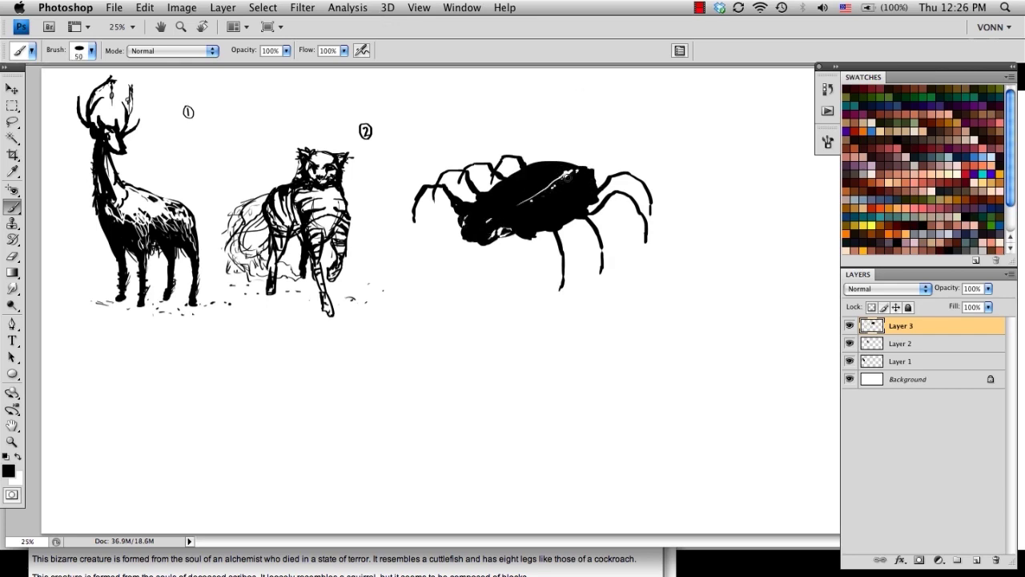
# Step: Define the third creature's shell with thin white contour lines along its back and lower edge
pyautogui.moveTo(467, 215)
pyautogui.mouseDown()
pyautogui.moveTo(511, 225)
pyautogui.moveTo(574, 205)
pyautogui.mouseUp()
pyautogui.moveTo(590, 170); pyautogui.dragTo(581, 211)
pyautogui.moveTo(480, 206); pyautogui.dragTo(513, 179)
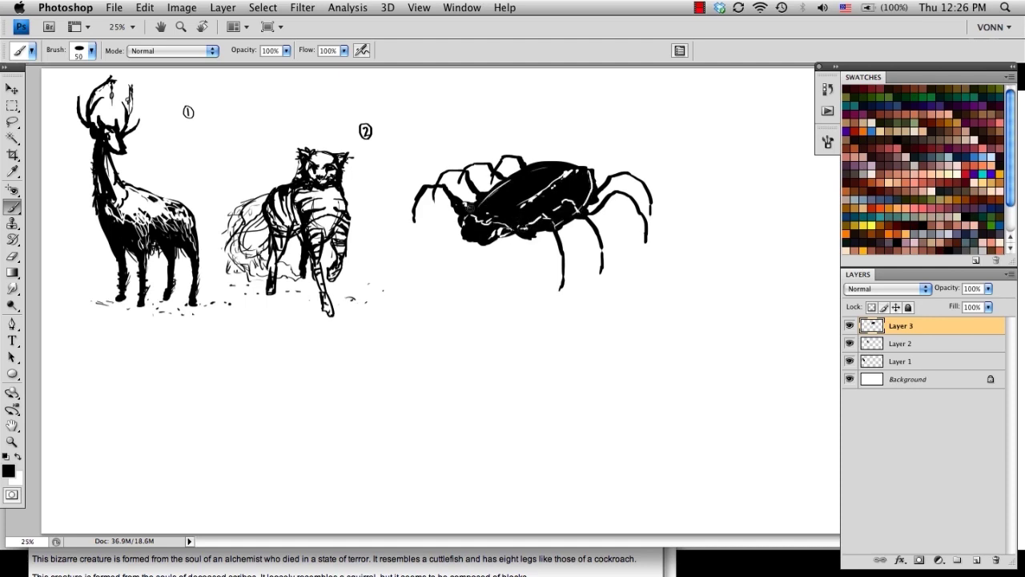
# Step: Reduce the brush to 15 px and add small bristles along the third creature's legs
pyautogui.press('[')
pyautogui.press('[')
pyautogui.press('[')
pyautogui.press('[')
pyautogui.press('[')
pyautogui.press('[')
pyautogui.press('[')
pyautogui.moveTo(563, 261); pyautogui.dragTo(559, 292)
pyautogui.moveTo(597, 238); pyautogui.dragTo(602, 270)
pyautogui.moveTo(636, 208); pyautogui.dragTo(645, 228)
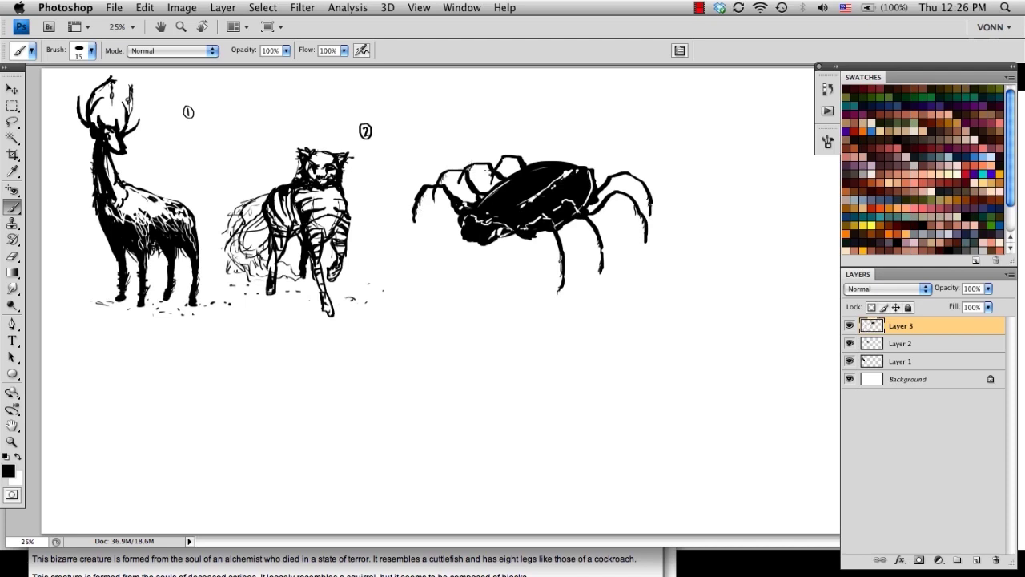
# Step: Move the third creature closer to the bobcat, and add ground specks and a circled 3
pyautogui.press('v')
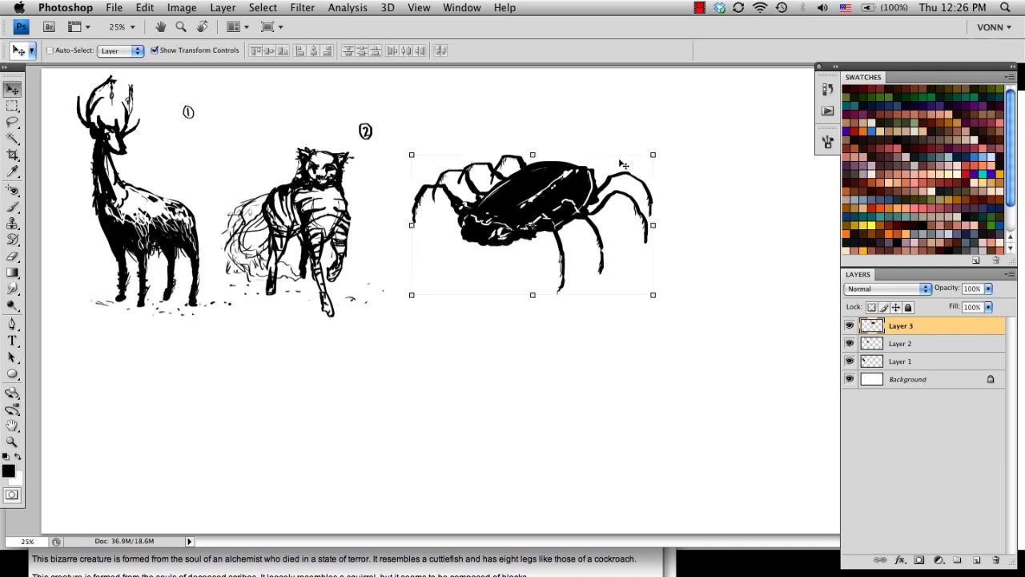
pyautogui.moveTo(583, 180); pyautogui.dragTo(548, 184)
pyautogui.press('b')
pyautogui.moveTo(393, 230); pyautogui.dragTo(408, 228)
pyautogui.moveTo(468, 266); pyautogui.dragTo(478, 266)
pyautogui.click(595, 234)
pyautogui.moveTo(580, 133); pyautogui.dragTo(567, 127)
# Step: Bring the fourth creature's description into view in the reference list and add a new layer above Layer 3
pyautogui.click(506, 562)
pyautogui.moveTo(505, 484); pyautogui.dragTo(506, 471)
pyautogui.click(550, 366)
pyautogui.press('super+shift+alt+n')
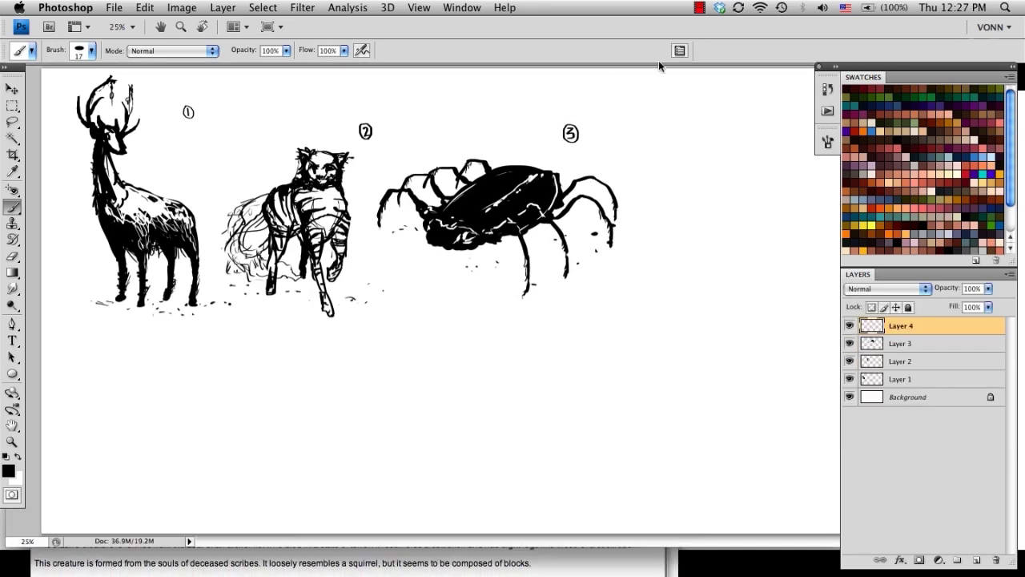
# Step: Enlarge the brush to 48 px and rough in the squirrel-like fourth creature's torso and upright tail beside the third creature
pyautogui.moveTo(658, 63); pyautogui.dragTo(588, 65)
pyautogui.press(']')
pyautogui.press(']')
pyautogui.press(']')
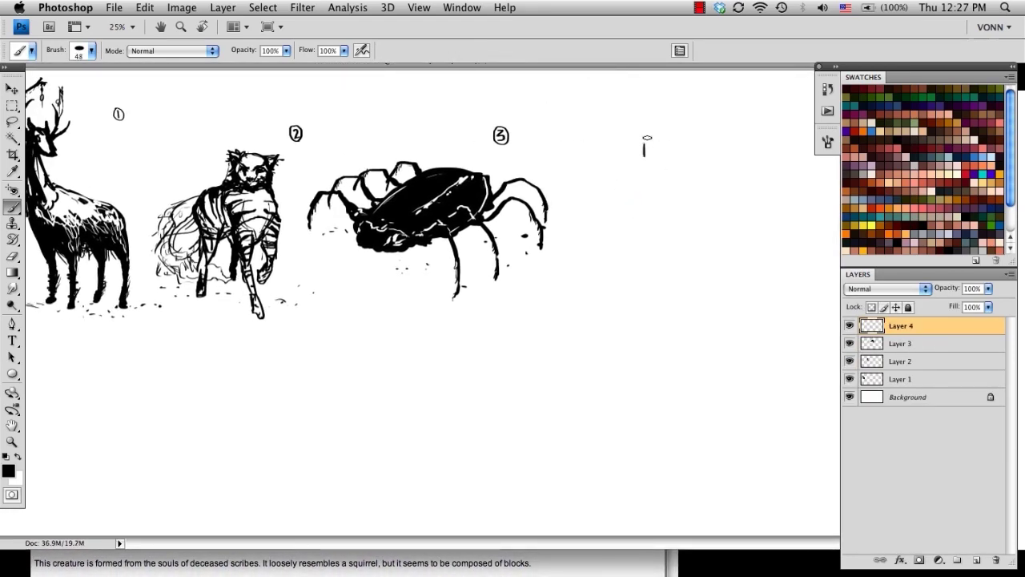
pyautogui.moveTo(646, 137)
pyautogui.mouseDown()
pyautogui.moveTo(697, 172)
pyautogui.moveTo(637, 204)
pyautogui.mouseUp()
pyautogui.moveTo(672, 156)
pyautogui.mouseDown()
pyautogui.moveTo(625, 239)
pyautogui.moveTo(636, 258)
pyautogui.moveTo(561, 168)
pyautogui.moveTo(609, 94)
pyautogui.moveTo(641, 164)
pyautogui.moveTo(597, 177)
pyautogui.moveTo(598, 211)
pyautogui.mouseUp()
pyautogui.moveTo(619, 178); pyautogui.dragTo(621, 223)
pyautogui.moveTo(588, 170); pyautogui.dragTo(591, 218)
pyautogui.moveTo(587, 137)
pyautogui.mouseDown()
pyautogui.moveTo(603, 165)
pyautogui.moveTo(678, 177)
pyautogui.moveTo(641, 212)
pyautogui.mouseUp()
# Step: Block in the fourth creature's head, pointed ears and the front of its torso, varying the brush size
pyautogui.press(']')
pyautogui.press(']')
pyautogui.press(']')
pyautogui.moveTo(671, 140)
pyautogui.mouseDown()
pyautogui.moveTo(660, 116)
pyautogui.moveTo(677, 128)
pyautogui.moveTo(675, 110)
pyautogui.moveTo(660, 110)
pyautogui.mouseUp()
pyautogui.press('[')
pyautogui.press('[')
pyautogui.press('[')
pyautogui.moveTo(689, 95); pyautogui.dragTo(688, 111)
pyautogui.moveTo(679, 139)
pyautogui.mouseDown()
pyautogui.moveTo(681, 214)
pyautogui.moveTo(638, 256)
pyautogui.mouseUp()
# Step: Try filling the fourth creature's lower torso and legs with a larger brush, and undo those strokes
pyautogui.press(']')
pyautogui.press(']')
pyautogui.press(']')
pyautogui.press(']')
pyautogui.moveTo(679, 205)
pyautogui.mouseDown()
pyautogui.moveTo(689, 255)
pyautogui.moveTo(680, 225)
pyautogui.moveTo(628, 268)
pyautogui.mouseUp()
pyautogui.moveTo(636, 276); pyautogui.dragTo(640, 300)
pyautogui.moveTo(694, 265); pyautogui.dragTo(699, 271)
pyautogui.press('super+alt+z')
pyautogui.press('super+alt+z')
pyautogui.press('super+alt+z')
pyautogui.press('super+alt+z')
# Step: Fill the fourth creature's lower torso and front leg with solid black using an enlarged brush
pyautogui.moveTo(647, 250); pyautogui.dragTo(657, 265)
pyautogui.press(']')
pyautogui.press(']')
pyautogui.press(']')
pyautogui.press(']')
pyautogui.moveTo(677, 228)
pyautogui.mouseDown()
pyautogui.moveTo(682, 258)
pyautogui.moveTo(657, 254)
pyautogui.moveTo(638, 294)
pyautogui.mouseUp()
# Step: Reduce the brush size and shape the fourth creature's front leg, hind leg and feet
pyautogui.press('[')
pyautogui.press('[')
pyautogui.press('[')
pyautogui.press('[')
pyautogui.moveTo(638, 272)
pyautogui.mouseDown()
pyautogui.moveTo(628, 314)
pyautogui.moveTo(639, 314)
pyautogui.mouseUp()
pyautogui.moveTo(670, 258); pyautogui.dragTo(694, 294)
pyautogui.moveTo(694, 295)
pyautogui.mouseDown()
pyautogui.moveTo(703, 308)
pyautogui.moveTo(617, 233)
pyautogui.moveTo(641, 226)
pyautogui.mouseUp()
pyautogui.moveTo(694, 152)
pyautogui.mouseDown()
pyautogui.moveTo(713, 193)
pyautogui.moveTo(703, 176)
pyautogui.mouseUp()
pyautogui.press('super+alt+z')
pyautogui.press('super+alt+z')
# Step: Shape the fourth creature's shoulders, chest and tail with brush strokes, and erase excess ink around the tail
pyautogui.moveTo(691, 155); pyautogui.dragTo(689, 189)
pyautogui.moveTo(653, 152); pyautogui.dragTo(651, 181)
pyautogui.moveTo(620, 215)
pyautogui.mouseDown()
pyautogui.moveTo(601, 228)
pyautogui.moveTo(591, 207)
pyautogui.mouseUp()
pyautogui.press('e')
pyautogui.moveTo(570, 164)
pyautogui.mouseDown()
pyautogui.moveTo(618, 96)
pyautogui.moveTo(579, 239)
pyautogui.moveTo(603, 153)
pyautogui.moveTo(610, 178)
pyautogui.mouseUp()
pyautogui.press('b')
pyautogui.press('[')
pyautogui.press('[')
pyautogui.press('[')
pyautogui.moveTo(649, 146); pyautogui.dragTo(639, 181)
# Step: Carve block-like facets into the fourth creature's legs, torso and tail with a small eraser
pyautogui.press('e')
pyautogui.press('[')
pyautogui.press('[')
pyautogui.press('[')
pyautogui.moveTo(637, 267); pyautogui.dragTo(639, 291)
pyautogui.moveTo(643, 288)
pyautogui.mouseDown()
pyautogui.moveTo(643, 232)
pyautogui.moveTo(636, 308)
pyautogui.mouseUp()
pyautogui.moveTo(674, 258); pyautogui.dragTo(682, 266)
pyautogui.moveTo(686, 225)
pyautogui.mouseDown()
pyautogui.moveTo(687, 239)
pyautogui.moveTo(693, 228)
pyautogui.mouseUp()
pyautogui.moveTo(649, 194); pyautogui.dragTo(644, 210)
pyautogui.moveTo(620, 258)
pyautogui.mouseDown()
pyautogui.moveTo(592, 225)
pyautogui.moveTo(606, 160)
pyautogui.mouseUp()
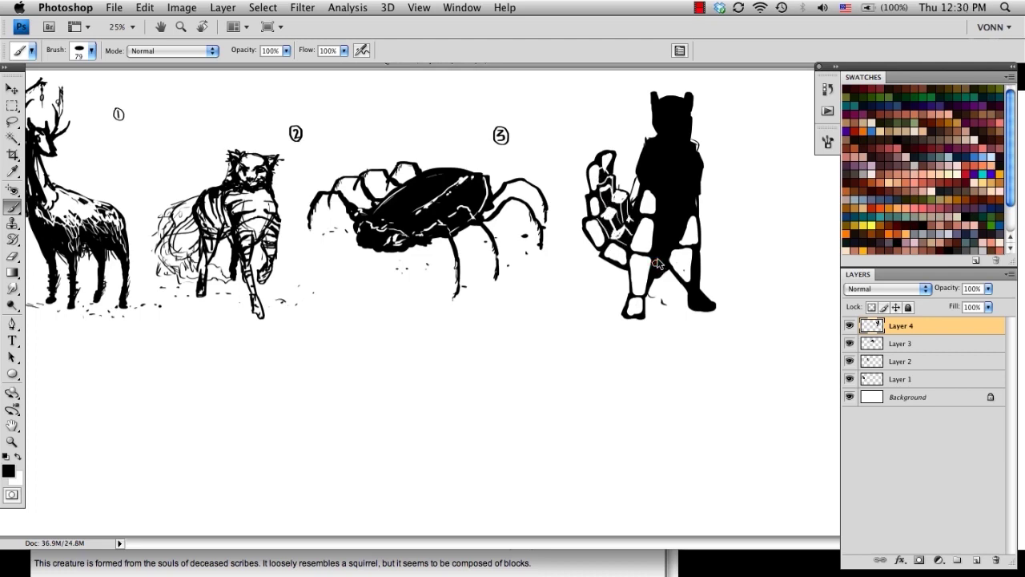
# Step: Carve white blocks into the fourth creature's leg, chest and head, and define their edges with a 16 px brush
pyautogui.moveTo(656, 256); pyautogui.dragTo(646, 296)
pyautogui.moveTo(658, 221); pyautogui.dragTo(656, 237)
pyautogui.moveTo(648, 145)
pyautogui.mouseDown()
pyautogui.moveTo(640, 170)
pyautogui.moveTo(662, 182)
pyautogui.moveTo(660, 146)
pyautogui.moveTo(663, 172)
pyautogui.moveTo(679, 175)
pyautogui.moveTo(682, 151)
pyautogui.moveTo(669, 208)
pyautogui.moveTo(696, 173)
pyautogui.moveTo(693, 188)
pyautogui.moveTo(662, 121)
pyautogui.moveTo(671, 104)
pyautogui.moveTo(671, 165)
pyautogui.mouseUp()
pyautogui.press('[')
pyautogui.press('[')
pyautogui.press('[')
pyautogui.press('[')
pyautogui.press('[')
pyautogui.press('[')
pyautogui.press('[')
pyautogui.moveTo(641, 218)
pyautogui.mouseDown()
pyautogui.moveTo(643, 234)
pyautogui.moveTo(693, 209)
pyautogui.mouseUp()
pyautogui.press('[')
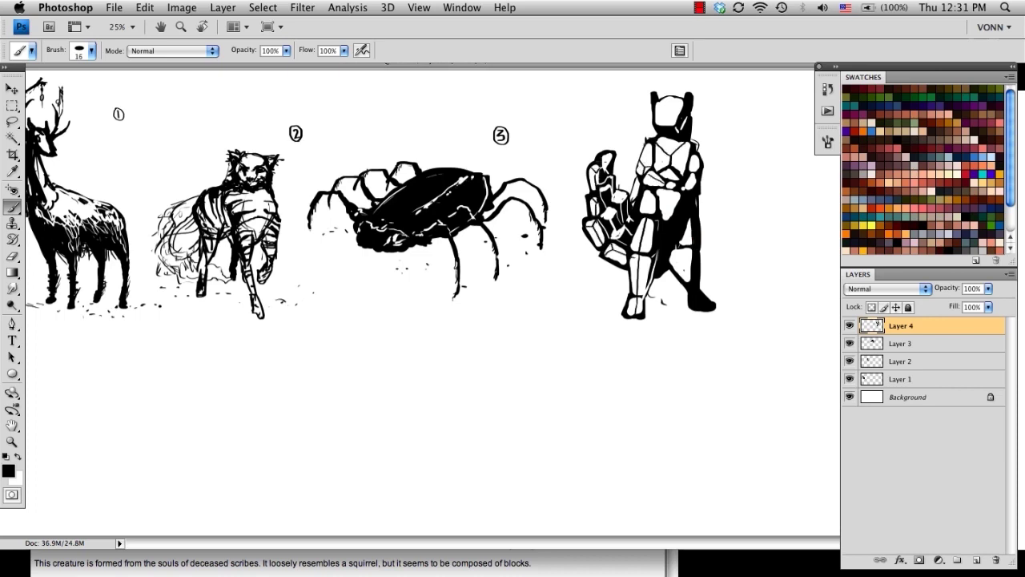
# Step: Fill the area between the fourth creature's legs with black at 42 px, and add jutting blocks to the tail tip
pyautogui.press(']')
pyautogui.press(']')
pyautogui.press(']')
pyautogui.moveTo(686, 224); pyautogui.dragTo(669, 271)
pyautogui.moveTo(592, 158); pyautogui.dragTo(592, 145)
pyautogui.moveTo(592, 143); pyautogui.dragTo(601, 153)
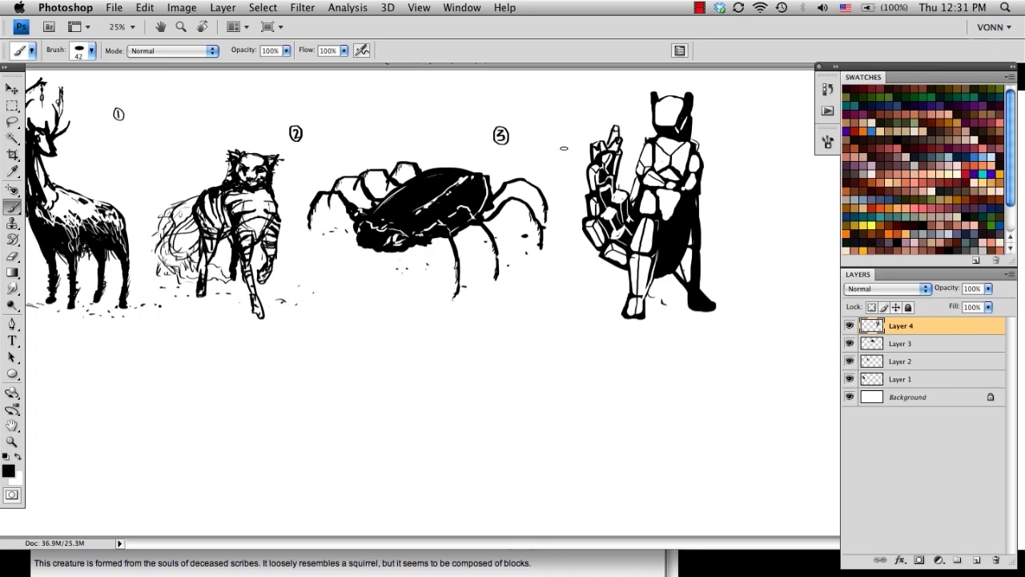
pyautogui.press('[')
pyautogui.press('[')
pyautogui.moveTo(599, 145); pyautogui.dragTo(590, 128)
# Step: Number the fourth creature with a circled 4, then scale it down and move it closer to the third creature
pyautogui.press('super+minus')
pyautogui.moveTo(626, 398); pyautogui.dragTo(778, 474)
pyautogui.moveTo(603, 139); pyautogui.dragTo(608, 139)
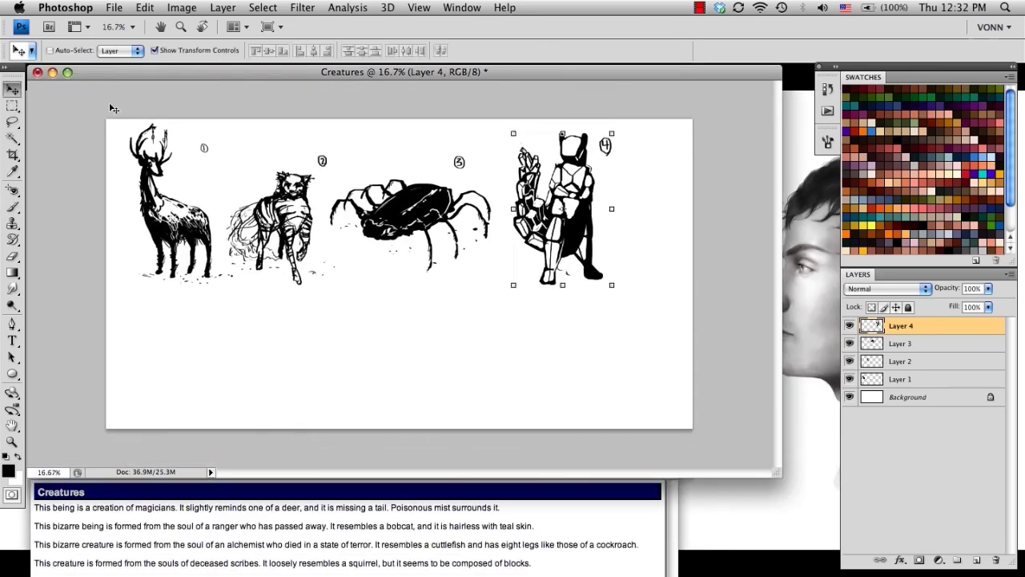
pyautogui.moveTo(513, 133); pyautogui.dragTo(538, 170)
pyautogui.moveTo(579, 228); pyautogui.dragTo(542, 223)
pyautogui.press('Return')
# Step: Add ground specks beneath the fourth creature, and shift all four creature layers together toward the page's left edge
pyautogui.press('b')
pyautogui.click(573, 265)
pyautogui.moveTo(532, 274); pyautogui.dragTo(562, 278)
pyautogui.press('super+alt+a')
pyautogui.press('super+t')
pyautogui.moveTo(558, 239); pyautogui.dragTo(542, 240)
pyautogui.press('Return')
# Step: Select only Layer 4 and slightly enlarge the fourth creature
pyautogui.click(901, 326)
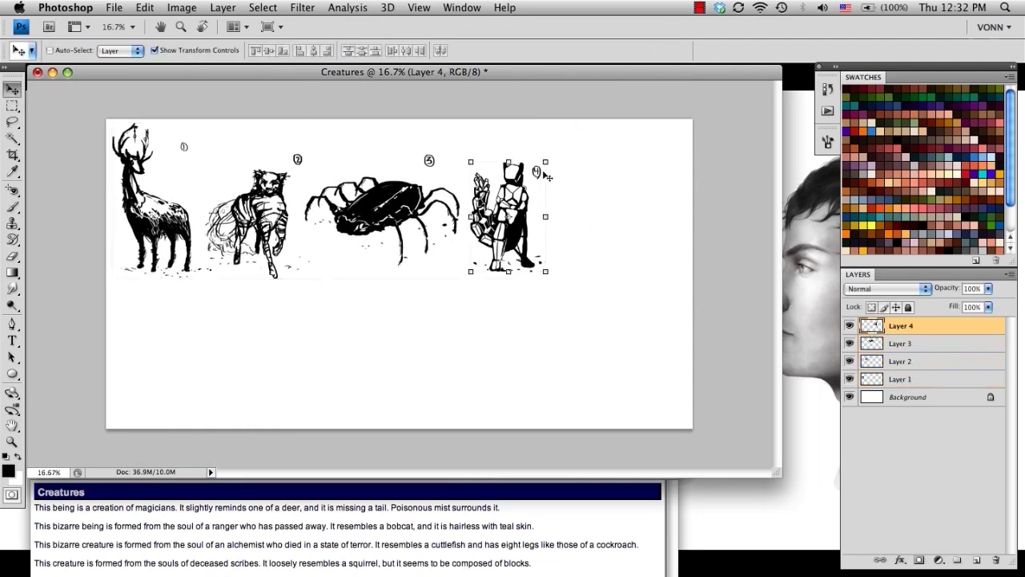
pyautogui.moveTo(542, 162); pyautogui.dragTo(560, 143)
pyautogui.press('Return')
pyautogui.press('b')
# Step: Add a new layer for the fifth creature and bring its jackal-python description and empty page space into view
pyautogui.click(976, 560)
pyautogui.click(527, 542)
pyautogui.moveTo(535, 476)
pyautogui.mouseDown()
pyautogui.moveTo(539, 424)
pyautogui.moveTo(532, 457)
pyautogui.mouseUp()
pyautogui.click(646, 229)
pyautogui.press('super+plus')
pyautogui.click(504, 566)
pyautogui.click(633, 345)
pyautogui.moveTo(717, 77); pyautogui.dragTo(560, 81)
# Step: Block in the fifth creature's jackal head, upright torso and coiling python tail with a thick black brush
pyautogui.press(']')
pyautogui.moveTo(675, 114)
pyautogui.mouseDown()
pyautogui.moveTo(705, 106)
pyautogui.moveTo(687, 90)
pyautogui.moveTo(673, 143)
pyautogui.moveTo(697, 178)
pyautogui.moveTo(619, 280)
pyautogui.moveTo(593, 241)
pyautogui.mouseUp()
pyautogui.moveTo(637, 215)
pyautogui.mouseDown()
pyautogui.moveTo(631, 308)
pyautogui.moveTo(632, 275)
pyautogui.moveTo(716, 290)
pyautogui.mouseUp()
pyautogui.moveTo(671, 133)
pyautogui.mouseDown()
pyautogui.moveTo(686, 176)
pyautogui.moveTo(705, 178)
pyautogui.mouseUp()
pyautogui.moveTo(685, 177)
pyautogui.mouseDown()
pyautogui.moveTo(713, 189)
pyautogui.moveTo(727, 264)
pyautogui.mouseUp()
pyautogui.moveTo(703, 213); pyautogui.dragTo(705, 306)
pyautogui.moveTo(719, 272); pyautogui.dragTo(638, 313)
pyautogui.moveTo(707, 234); pyautogui.dragTo(649, 308)
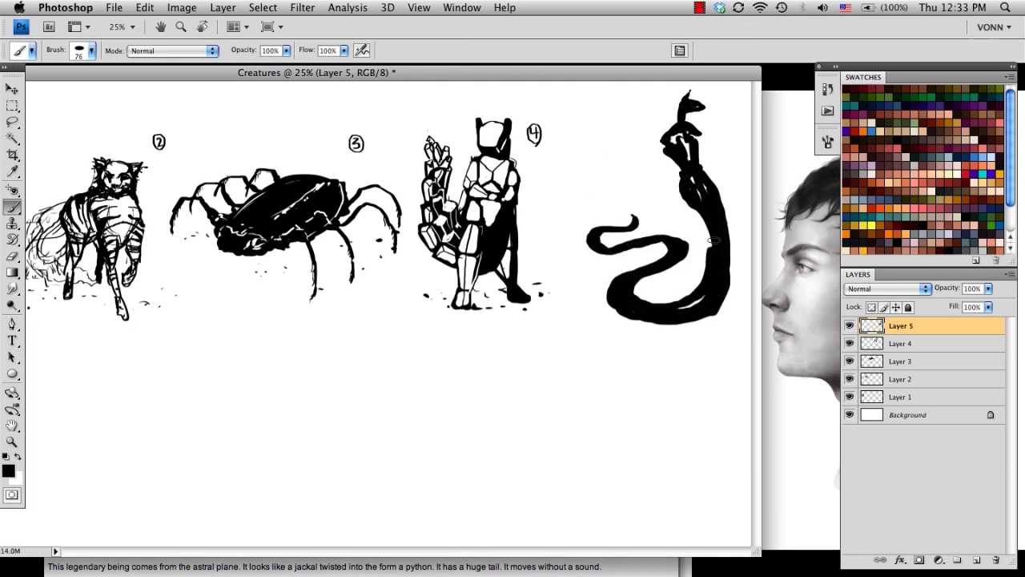
# Step: Fill out the fifth creature's torso and body in solid black, and add its two arms
pyautogui.moveTo(704, 215); pyautogui.dragTo(700, 303)
pyautogui.moveTo(677, 161); pyautogui.dragTo(680, 186)
pyautogui.moveTo(686, 139)
pyautogui.mouseDown()
pyautogui.moveTo(687, 162)
pyautogui.moveTo(662, 163)
pyautogui.moveTo(667, 217)
pyautogui.mouseUp()
pyautogui.moveTo(695, 135); pyautogui.dragTo(733, 189)
# Step: Reduce the brush to 17 px and draw a spear held diagonally in the fifth creature's hand
pyautogui.press('[')
pyautogui.press('[')
pyautogui.press('[')
pyautogui.moveTo(631, 185); pyautogui.dragTo(694, 234)
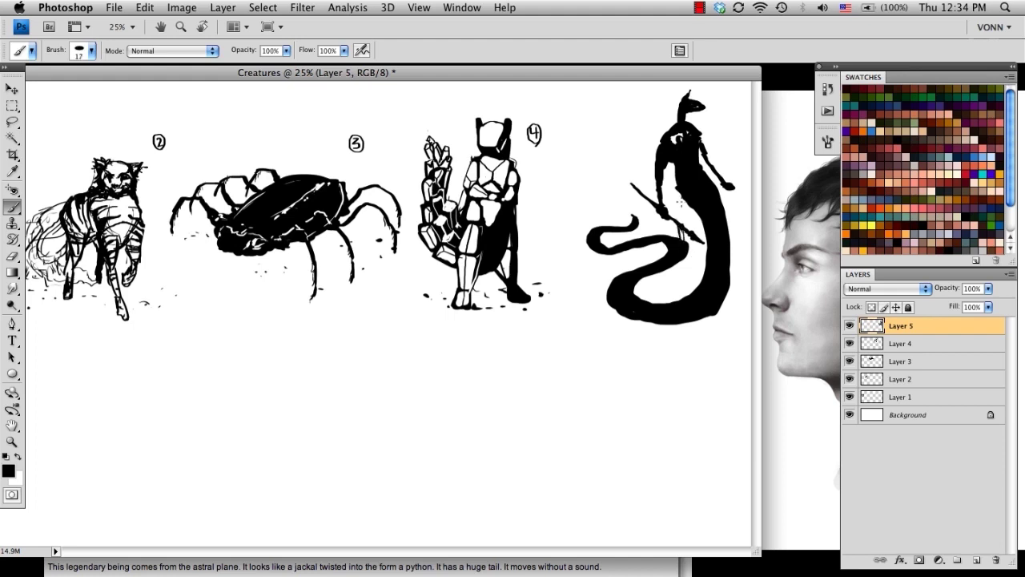
# Step: Extend the fifth creature's curled tail with bristles along its upper edge, and thicken the body with a 64 px brush
pyautogui.moveTo(617, 244)
pyautogui.mouseDown()
pyautogui.moveTo(641, 237)
pyautogui.moveTo(669, 249)
pyautogui.moveTo(642, 294)
pyautogui.moveTo(685, 295)
pyautogui.moveTo(638, 275)
pyautogui.moveTo(665, 298)
pyautogui.mouseUp()
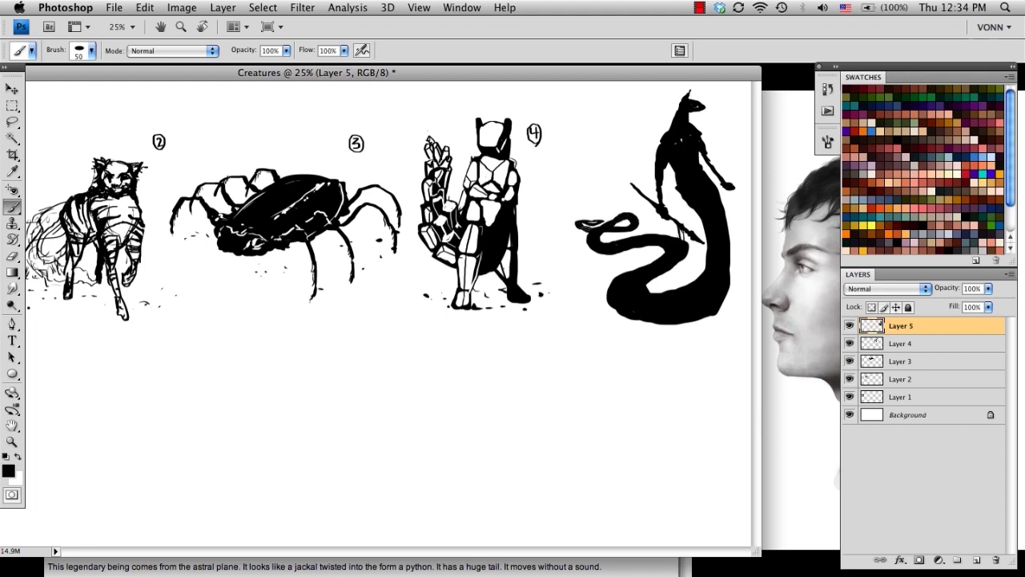
pyautogui.moveTo(675, 238); pyautogui.dragTo(647, 233)
pyautogui.moveTo(652, 234)
pyautogui.mouseDown()
pyautogui.moveTo(634, 234)
pyautogui.moveTo(618, 213)
pyautogui.mouseUp()
pyautogui.moveTo(717, 208); pyautogui.dragTo(725, 308)
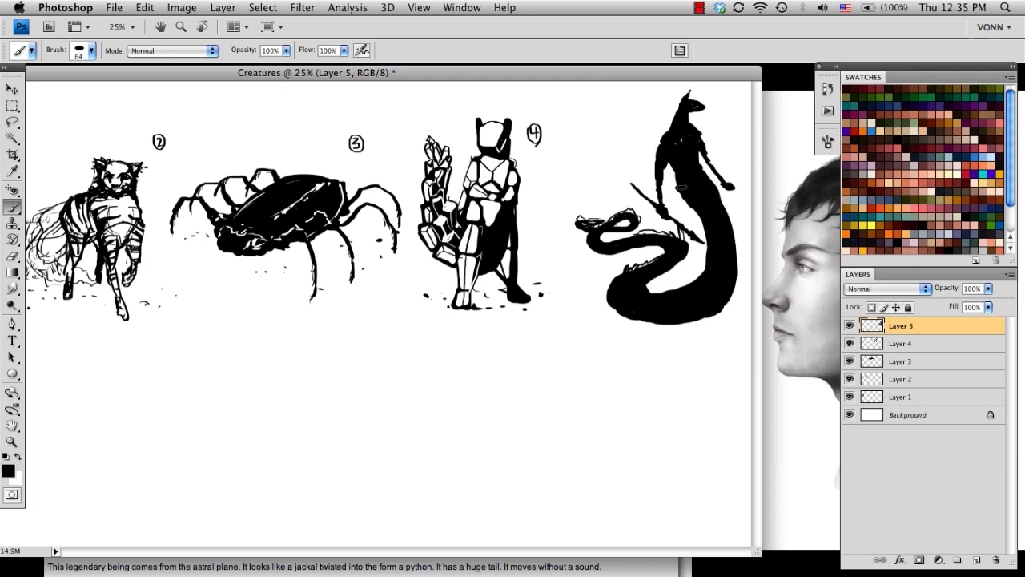
# Step: Carve white muscle highlights into the fifth creature's torso and arms, and a band of belly scales down its body
pyautogui.moveTo(666, 146)
pyautogui.mouseDown()
pyautogui.moveTo(659, 172)
pyautogui.moveTo(666, 147)
pyautogui.mouseUp()
pyautogui.moveTo(682, 112)
pyautogui.mouseDown()
pyautogui.moveTo(680, 156)
pyautogui.moveTo(706, 221)
pyautogui.moveTo(705, 314)
pyautogui.mouseUp()
pyautogui.press('super+z')
pyautogui.moveTo(710, 218)
pyautogui.mouseDown()
pyautogui.moveTo(714, 305)
pyautogui.moveTo(728, 254)
pyautogui.moveTo(700, 174)
pyautogui.mouseUp()
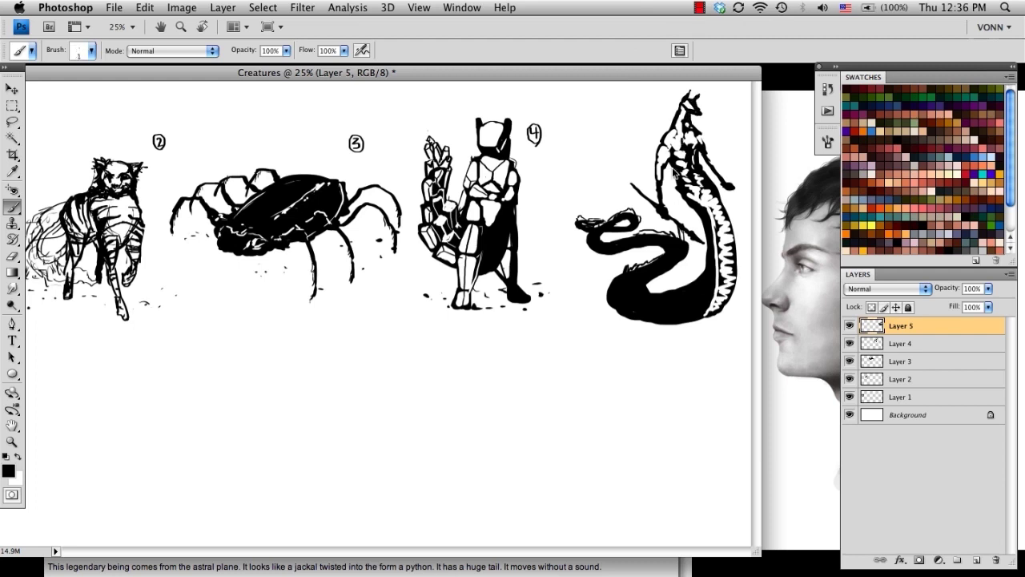
# Step: Refine the fifth creature's chest, arm and belly scales with fine lines from an 8 px brush
pyautogui.press('[')
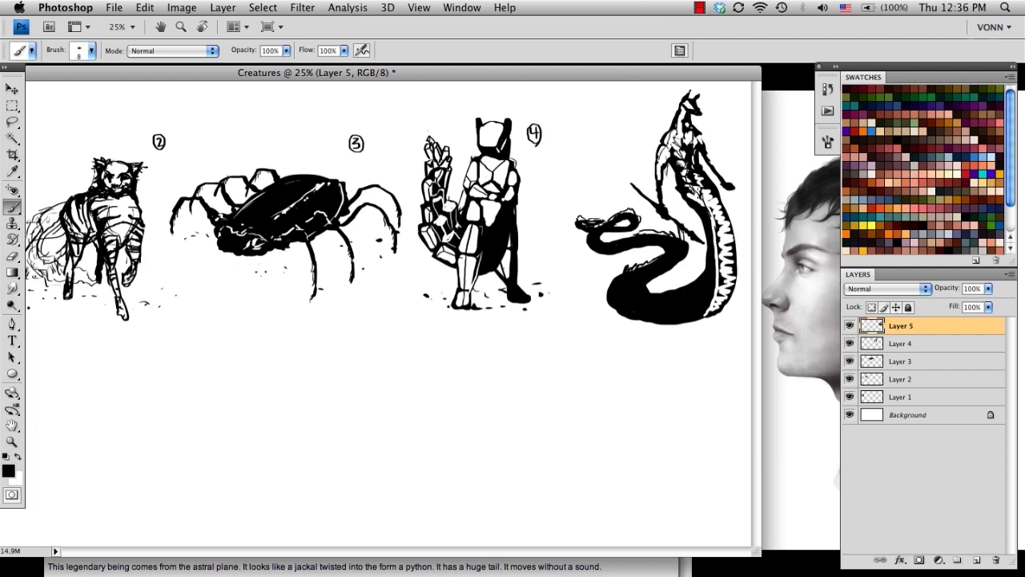
pyautogui.moveTo(709, 191); pyautogui.dragTo(727, 241)
pyautogui.moveTo(706, 136); pyautogui.dragTo(711, 166)
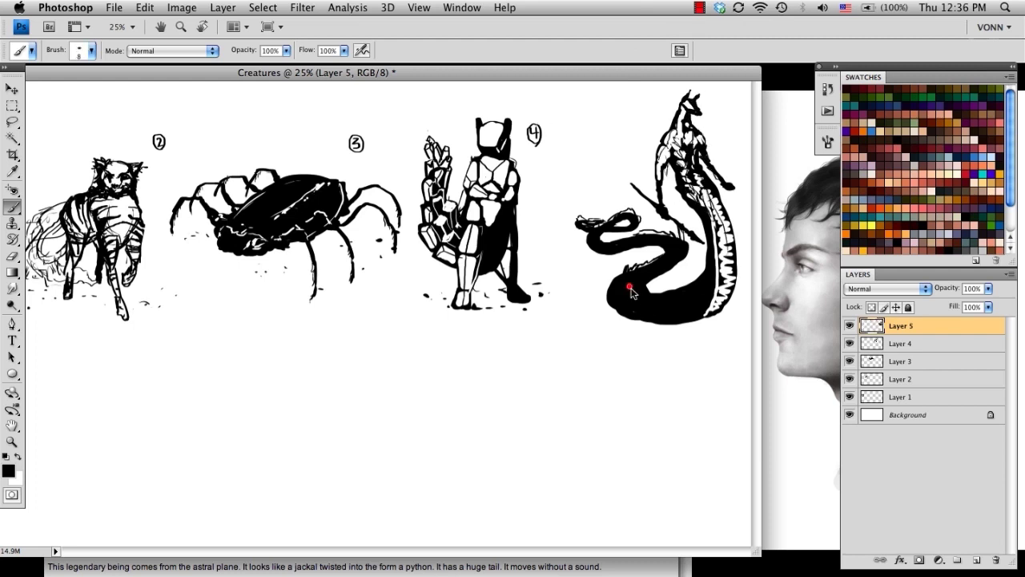
# Step: Add thin white contour lines along the fifth creature's coiled tail, and detail the inner edge of its belly band
pyautogui.moveTo(635, 283); pyautogui.dragTo(670, 292)
pyautogui.moveTo(681, 241); pyautogui.dragTo(666, 254)
pyautogui.moveTo(595, 233); pyautogui.dragTo(600, 242)
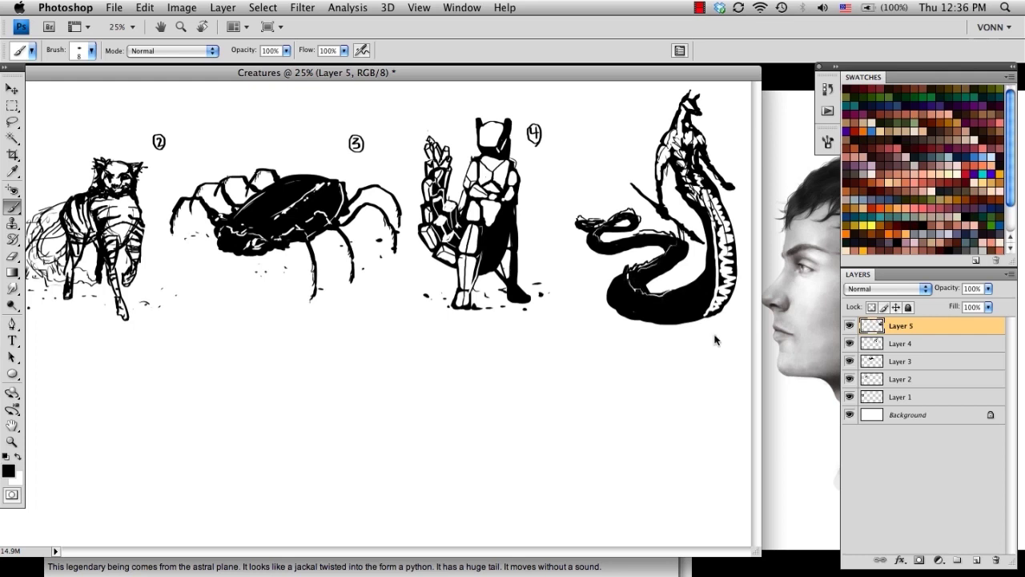
pyautogui.moveTo(621, 276); pyautogui.dragTo(621, 276)
pyautogui.moveTo(695, 216); pyautogui.dragTo(677, 182)
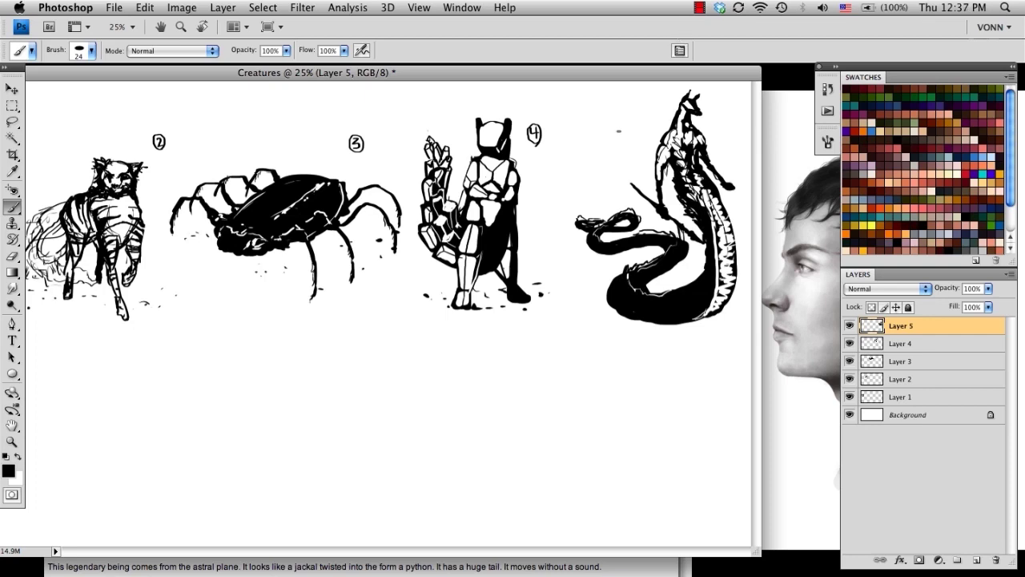
# Step: Number the fifth creature with a circled 5, resize and reposition it beside the fourth, and add ground specks
pyautogui.press('super+minus')
pyautogui.press('v')
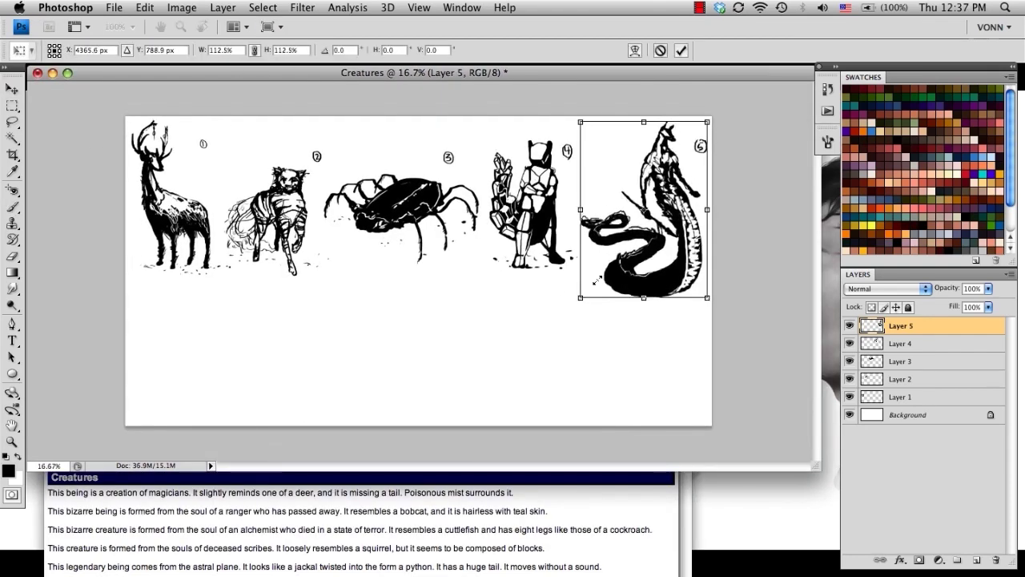
pyautogui.press('b')
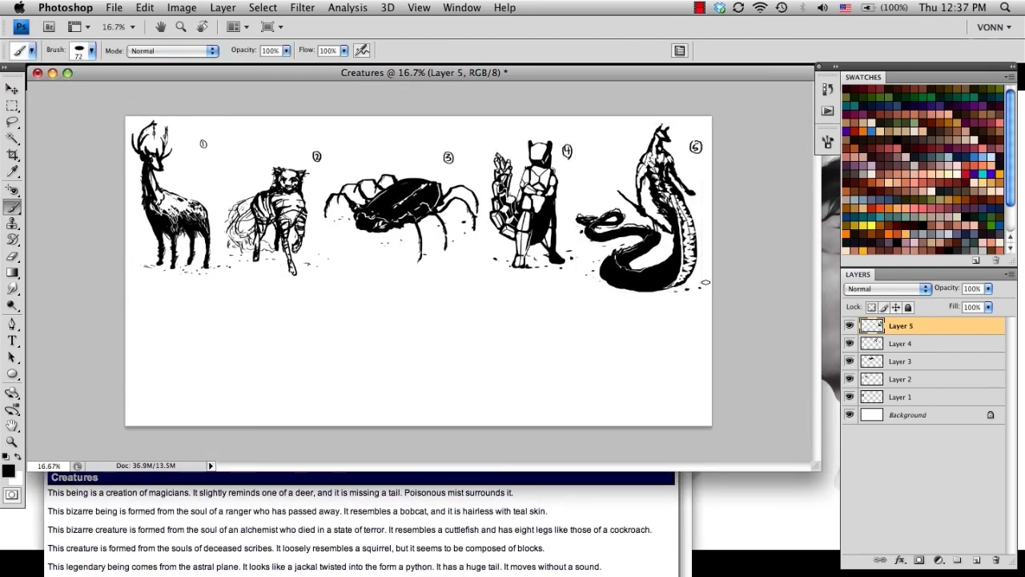
# Step: Add a new layer for the sixth creature, bring its monkey-like description into view and enlarge the drawing view to 25%
pyautogui.click(977, 560)
pyautogui.click(496, 507)
pyautogui.moveTo(498, 460)
pyautogui.mouseDown()
pyautogui.moveTo(499, 422)
pyautogui.moveTo(499, 436)
pyautogui.moveTo(468, 431)
pyautogui.mouseUp()
pyautogui.click(437, 270)
pyautogui.press('super+plus')
pyautogui.click(469, 566)
pyautogui.click(344, 385)
# Step: Sketch the sixth creature's hunched back, hind legs and feet in thick black strokes below the first creature
pyautogui.press('[')
pyautogui.press('[')
pyautogui.press('[')
pyautogui.moveTo(122, 388); pyautogui.dragTo(78, 445)
pyautogui.moveTo(81, 434)
pyautogui.mouseDown()
pyautogui.moveTo(106, 442)
pyautogui.moveTo(95, 502)
pyautogui.mouseUp()
pyautogui.moveTo(79, 495)
pyautogui.mouseDown()
pyautogui.moveTo(68, 524)
pyautogui.moveTo(97, 521)
pyautogui.mouseUp()
pyautogui.moveTo(90, 503); pyautogui.dragTo(92, 521)
pyautogui.moveTo(152, 437); pyautogui.dragTo(149, 493)
pyautogui.moveTo(122, 453)
pyautogui.mouseDown()
pyautogui.moveTo(148, 486)
pyautogui.moveTo(120, 490)
pyautogui.mouseUp()
pyautogui.moveTo(121, 493); pyautogui.dragTo(136, 510)
pyautogui.moveTo(110, 458); pyautogui.dragTo(136, 449)
# Step: Outline the ape-like creature's shoulders and front arms, and block in the dark underside of its chest
pyautogui.moveTo(119, 393)
pyautogui.mouseDown()
pyautogui.moveTo(126, 437)
pyautogui.moveTo(199, 418)
pyautogui.mouseUp()
pyautogui.moveTo(197, 417)
pyautogui.mouseDown()
pyautogui.moveTo(186, 462)
pyautogui.moveTo(196, 495)
pyautogui.mouseUp()
pyautogui.moveTo(199, 457); pyautogui.dragTo(197, 519)
pyautogui.moveTo(122, 415); pyautogui.dragTo(135, 484)
pyautogui.moveTo(137, 484); pyautogui.dragTo(148, 499)
pyautogui.moveTo(117, 410); pyautogui.dragTo(120, 435)
pyautogui.moveTo(155, 390)
pyautogui.mouseDown()
pyautogui.moveTo(159, 380)
pyautogui.moveTo(190, 414)
pyautogui.moveTo(164, 418)
pyautogui.mouseUp()
pyautogui.moveTo(158, 418); pyautogui.dragTo(186, 413)
pyautogui.moveTo(145, 443)
pyautogui.mouseDown()
pyautogui.moveTo(182, 446)
pyautogui.moveTo(95, 442)
pyautogui.moveTo(90, 498)
pyautogui.mouseUp()
# Step: Shade the sixth creature's face, neck and chest with a finer 32 px brush
pyautogui.press('[')
pyautogui.press('[')
pyautogui.moveTo(138, 460); pyautogui.dragTo(145, 476)
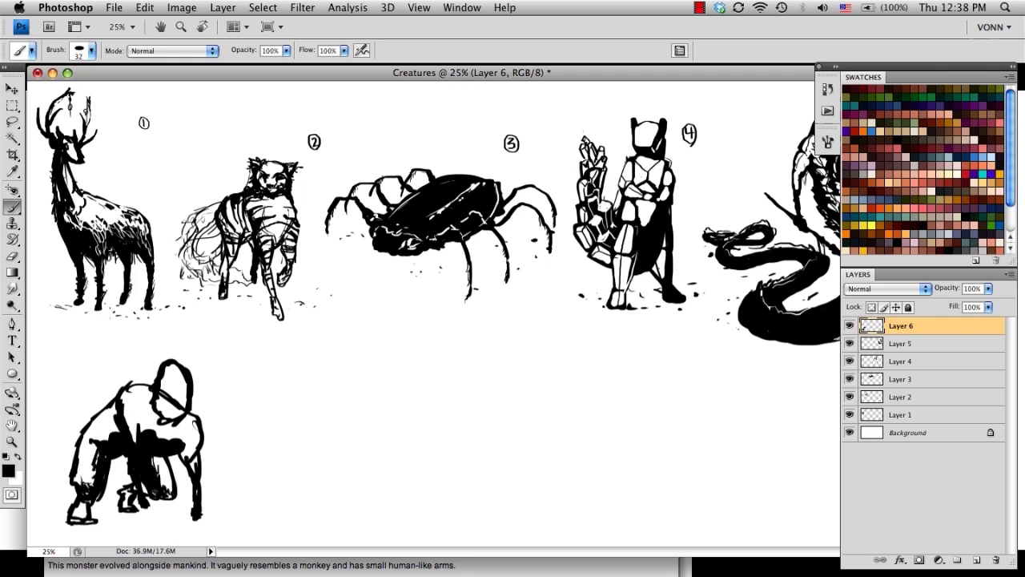
pyautogui.moveTo(162, 393); pyautogui.dragTo(191, 458)
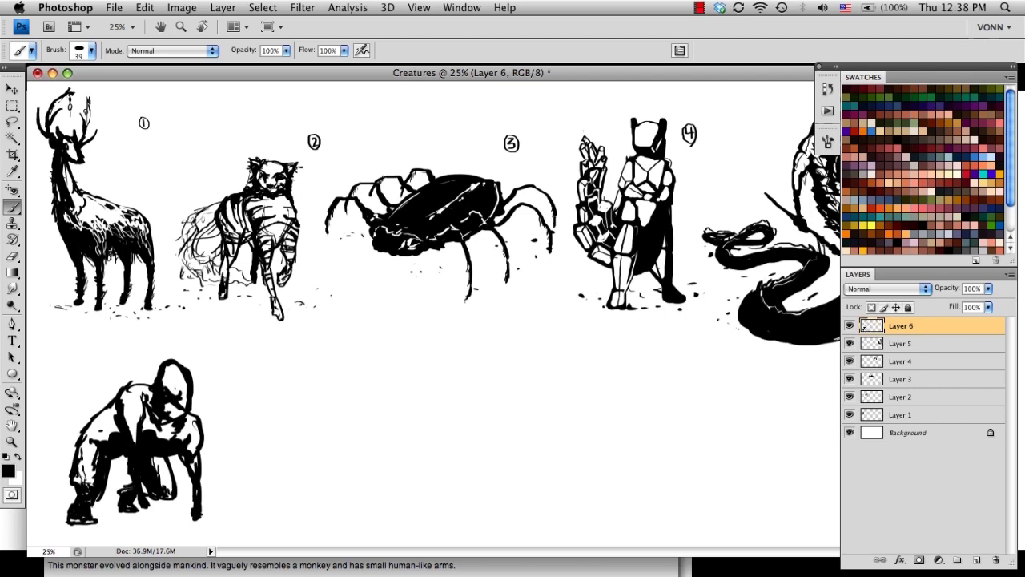
# Step: Define the sixth creature's arms and hands with a larger brush, and roughen its back with fur strokes
pyautogui.press(']')
pyautogui.press(']')
pyautogui.moveTo(152, 408)
pyautogui.mouseDown()
pyautogui.moveTo(165, 419)
pyautogui.moveTo(136, 470)
pyautogui.moveTo(149, 484)
pyautogui.mouseUp()
pyautogui.moveTo(134, 436)
pyautogui.mouseDown()
pyautogui.moveTo(151, 484)
pyautogui.moveTo(142, 496)
pyautogui.mouseUp()
pyautogui.moveTo(195, 456); pyautogui.dragTo(197, 509)
pyautogui.moveTo(126, 410); pyautogui.dragTo(134, 439)
pyautogui.moveTo(127, 390)
pyautogui.mouseDown()
pyautogui.moveTo(145, 401)
pyautogui.moveTo(167, 388)
pyautogui.moveTo(179, 418)
pyautogui.moveTo(112, 413)
pyautogui.moveTo(75, 442)
pyautogui.moveTo(81, 483)
pyautogui.mouseUp()
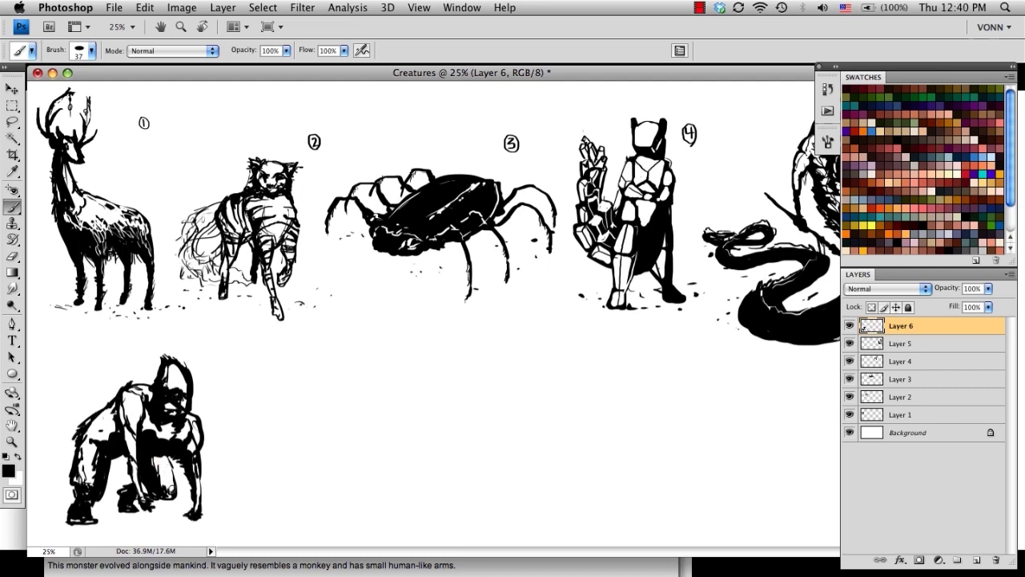
# Step: Rework the sixth creature's head and shoulder edges, and number it with a circled 6
pyautogui.press('super+alt+z')
pyautogui.press('super+alt+z')
pyautogui.moveTo(177, 360); pyautogui.dragTo(192, 395)
pyautogui.press('super+z')
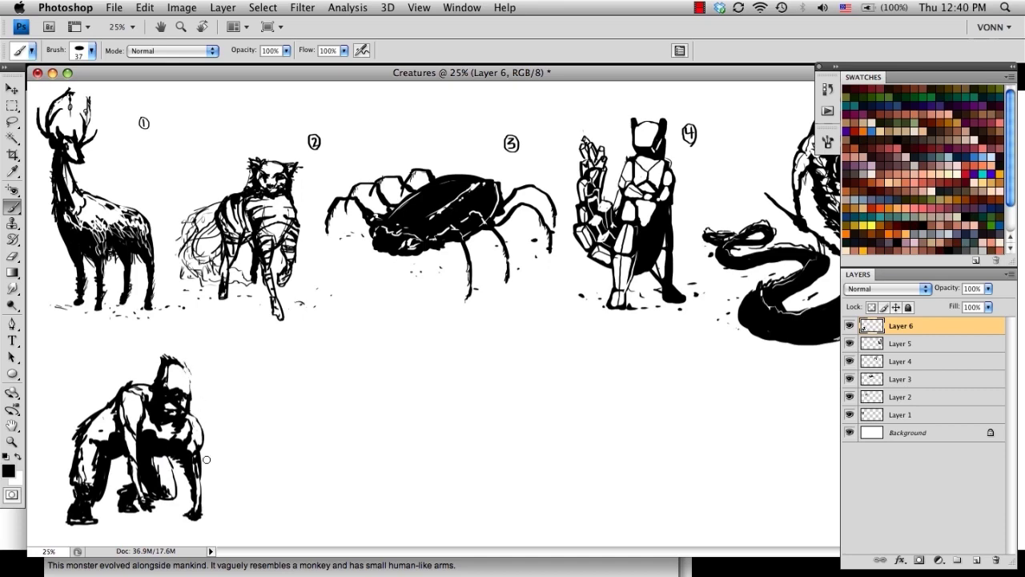
pyautogui.press('super+alt+z')
pyautogui.press('super+alt+z')
pyautogui.moveTo(220, 377); pyautogui.dragTo(210, 377)
pyautogui.moveTo(207, 358); pyautogui.dragTo(211, 356)
# Step: Add a new layer for the seventh creature and bring the shrew-and-bobcat description into view
pyautogui.click(977, 560)
pyautogui.click(529, 567)
pyautogui.moveTo(581, 438); pyautogui.dragTo(584, 426)
pyautogui.click(320, 381)
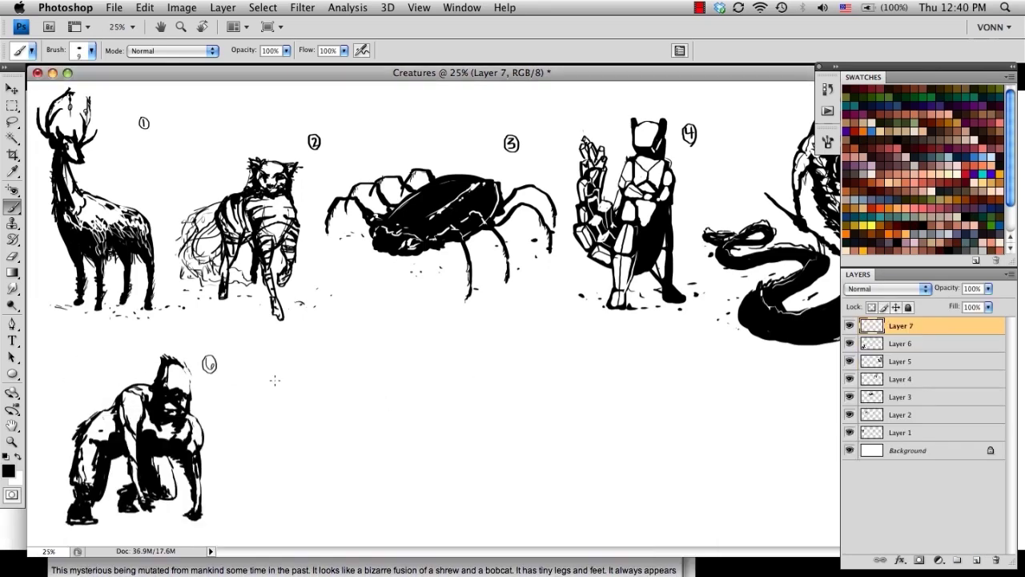
# Step: Sketch the upright outline of the seventh creature with a 37 px brush, covering its pointed snout, arms, torso and legs
pyautogui.press('.')
pyautogui.moveTo(319, 367)
pyautogui.mouseDown()
pyautogui.moveTo(315, 467)
pyautogui.moveTo(337, 486)
pyautogui.mouseUp()
pyautogui.moveTo(278, 396); pyautogui.dragTo(270, 406)
pyautogui.moveTo(322, 370); pyautogui.dragTo(326, 410)
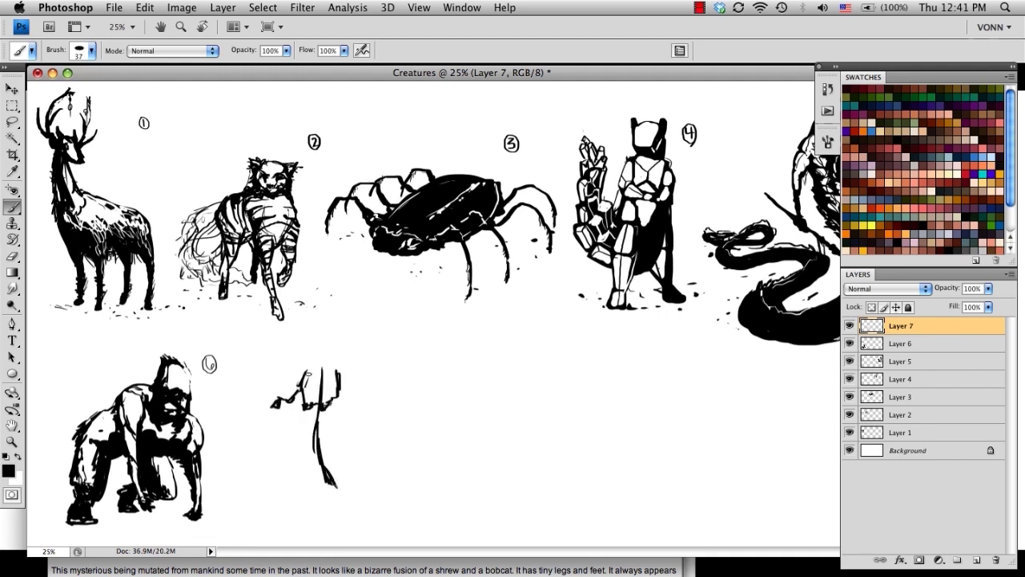
pyautogui.moveTo(313, 360)
pyautogui.mouseDown()
pyautogui.moveTo(347, 353)
pyautogui.moveTo(383, 495)
pyautogui.mouseUp()
pyautogui.moveTo(304, 399); pyautogui.dragTo(313, 481)
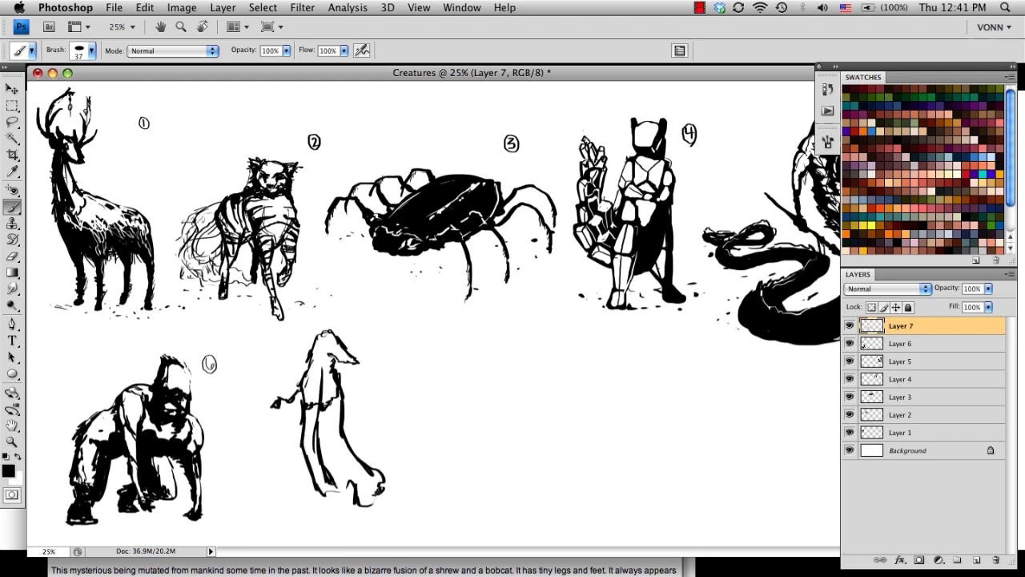
pyautogui.moveTo(361, 503); pyautogui.dragTo(370, 533)
pyautogui.moveTo(292, 513)
pyautogui.mouseDown()
pyautogui.moveTo(404, 463)
pyautogui.moveTo(355, 456)
pyautogui.mouseUp()
pyautogui.moveTo(306, 458)
pyautogui.mouseDown()
pyautogui.moveTo(272, 444)
pyautogui.moveTo(303, 457)
pyautogui.mouseUp()
pyautogui.moveTo(356, 457); pyautogui.dragTo(384, 498)
# Step: Fill the seventh creature's back, arms and legs with solid black using a larger brush, and form its tail
pyautogui.press(']')
pyautogui.press(']')
pyautogui.press(']')
pyautogui.press(']')
pyautogui.press(']')
pyautogui.press(']')
pyautogui.press(']')
pyautogui.press(']')
pyautogui.moveTo(327, 346)
pyautogui.mouseDown()
pyautogui.moveTo(314, 366)
pyautogui.moveTo(299, 513)
pyautogui.moveTo(368, 529)
pyautogui.mouseUp()
pyautogui.moveTo(309, 386); pyautogui.dragTo(275, 411)
pyautogui.moveTo(333, 386); pyautogui.dragTo(321, 417)
pyautogui.moveTo(353, 419)
pyautogui.mouseDown()
pyautogui.moveTo(342, 419)
pyautogui.moveTo(348, 479)
pyautogui.moveTo(394, 480)
pyautogui.mouseUp()
pyautogui.press(']')
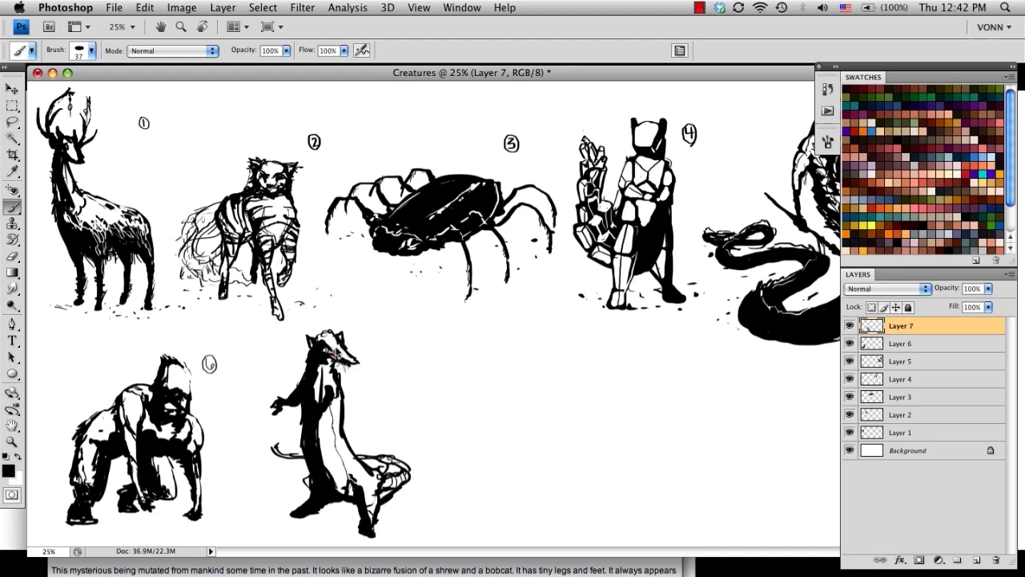
# Step: Roughen the seventh creature's furry back, and detail its chest and belly with thin 11 px lines
pyautogui.moveTo(329, 333)
pyautogui.mouseDown()
pyautogui.moveTo(304, 362)
pyautogui.moveTo(301, 425)
pyautogui.moveTo(316, 483)
pyautogui.mouseUp()
pyautogui.moveTo(342, 502); pyautogui.dragTo(353, 506)
pyautogui.moveTo(323, 367)
pyautogui.mouseDown()
pyautogui.moveTo(333, 407)
pyautogui.moveTo(348, 407)
pyautogui.moveTo(354, 463)
pyautogui.moveTo(368, 471)
pyautogui.mouseUp()
pyautogui.press('[')
pyautogui.press('[')
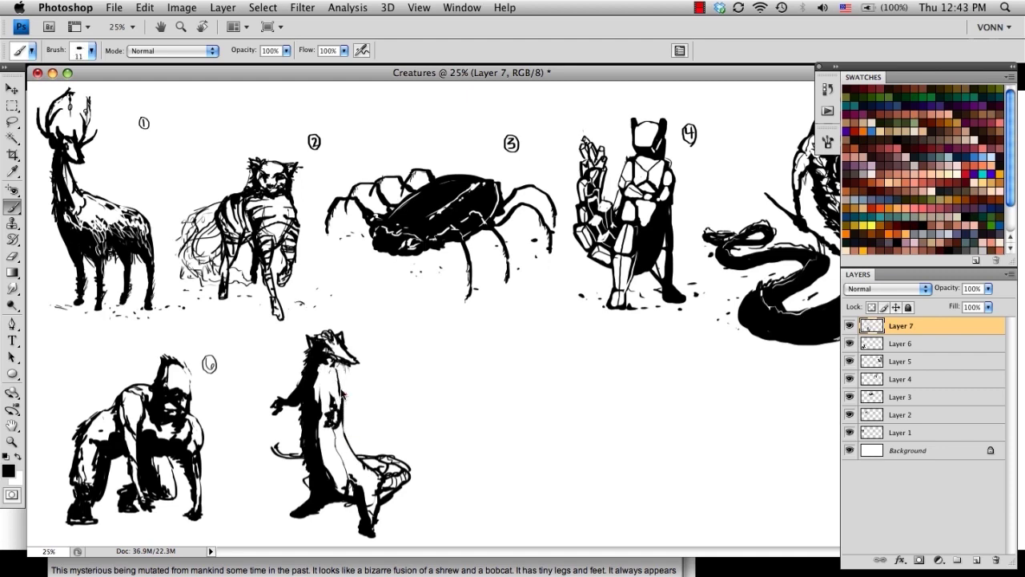
pyautogui.moveTo(331, 368); pyautogui.dragTo(338, 382)
pyautogui.moveTo(332, 363); pyautogui.dragTo(338, 395)
pyautogui.moveTo(330, 381); pyautogui.dragTo(335, 396)
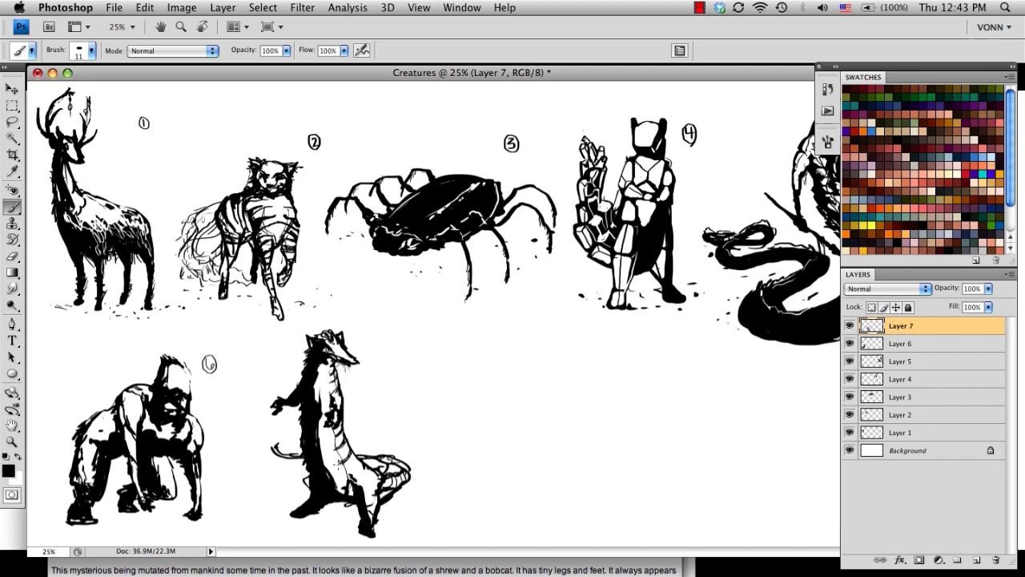
# Step: Reshape the seventh creature's legs and carve toes into its feet
pyautogui.moveTo(377, 482); pyautogui.dragTo(374, 509)
pyautogui.moveTo(294, 517); pyautogui.dragTo(286, 517)
pyautogui.moveTo(360, 536); pyautogui.dragTo(372, 537)
pyautogui.moveTo(360, 490)
pyautogui.mouseDown()
pyautogui.moveTo(340, 486)
pyautogui.moveTo(330, 468)
pyautogui.mouseUp()
pyautogui.press('super+alt+z')
pyautogui.press('super+alt+z')
pyautogui.hotkey('ctrl', 'alt', 'z')
pyautogui.hotkey('ctrl', 'alt', 'z')
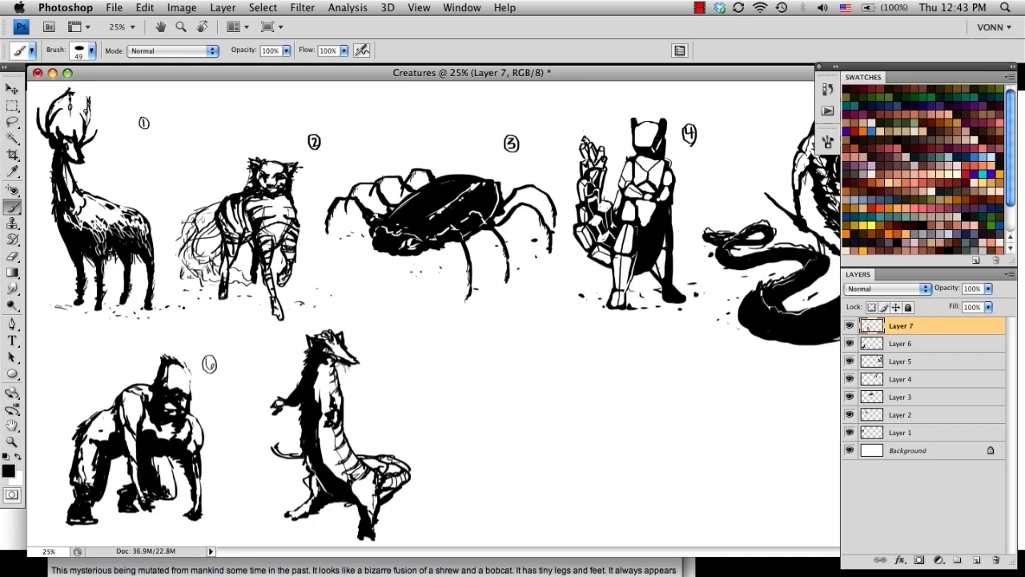
# Step: Scatter small ground specks around the seventh creature's feet
pyautogui.click(329, 515)
pyautogui.press(']')
pyautogui.click(343, 519)
pyautogui.click(326, 520)
pyautogui.click(271, 516)
pyautogui.click(257, 505)
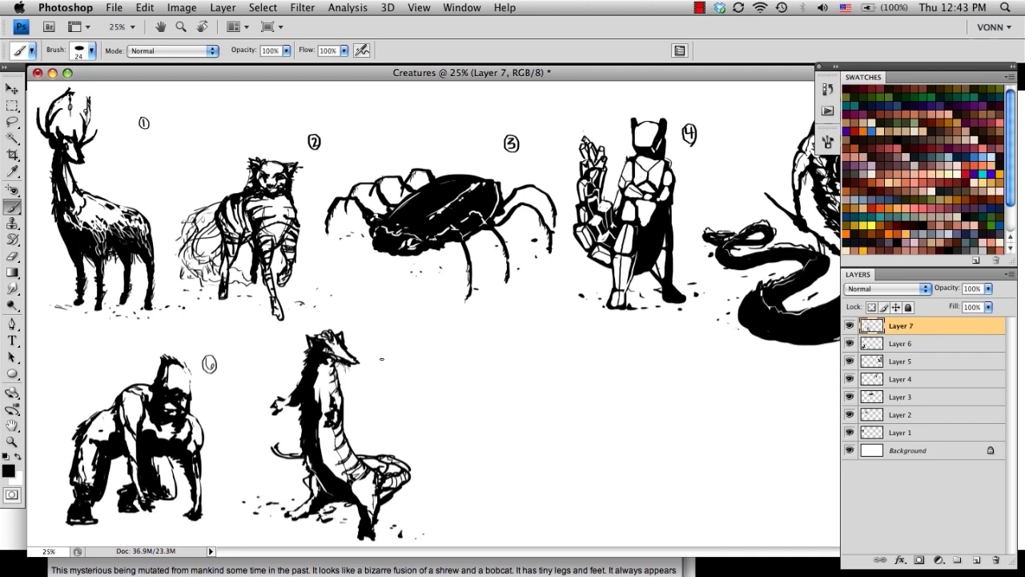
# Step: Scale the seventh creature down slightly, move it closer to the sixth and number it with a circled 7
pyautogui.press('super+t')
pyautogui.moveTo(425, 330); pyautogui.dragTo(410, 348)
pyautogui.moveTo(387, 409); pyautogui.dragTo(358, 401)
pyautogui.press('Return')
# Step: Add a new layer for the eighth creature and bring the octopus-spider description into view
pyautogui.click(977, 560)
pyautogui.click(461, 570)
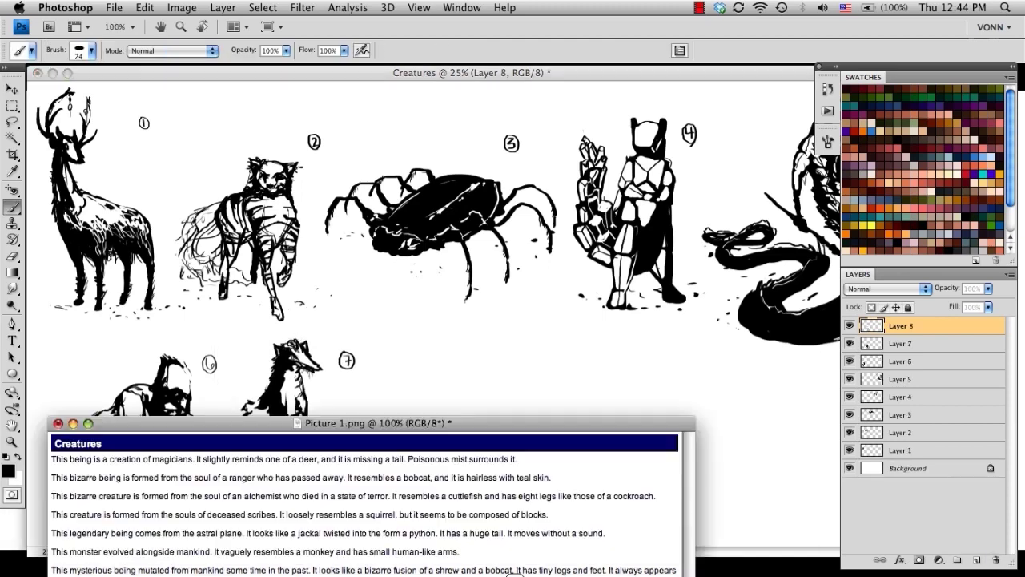
pyautogui.moveTo(415, 424); pyautogui.dragTo(420, 360)
pyautogui.click(422, 365)
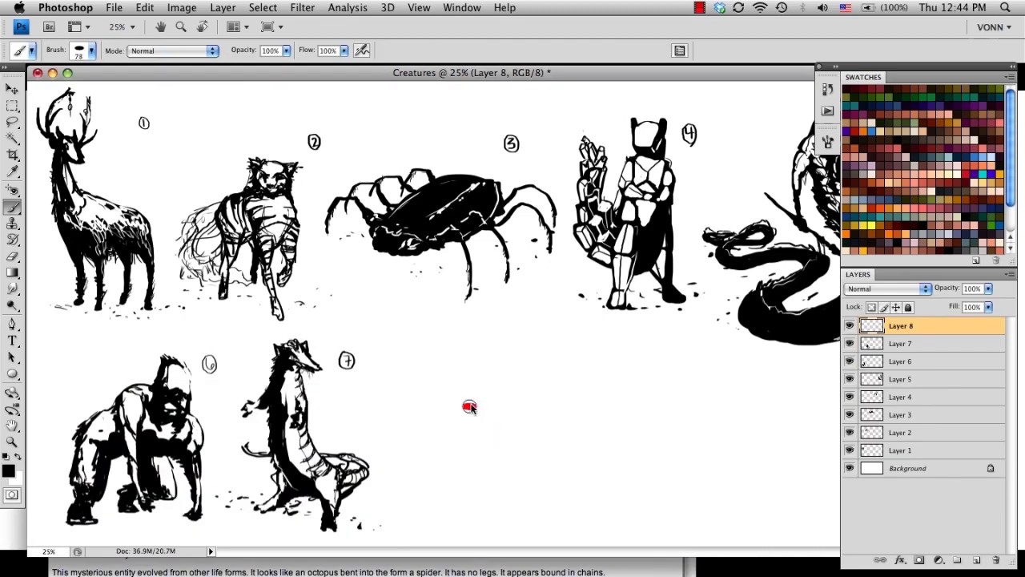
# Step: Paint the eighth creature's solid black silhouette with a bulbous body, curling tentacles and short hanging chains
pyautogui.moveTo(471, 416); pyautogui.dragTo(571, 407)
pyautogui.moveTo(521, 385)
pyautogui.mouseDown()
pyautogui.moveTo(502, 421)
pyautogui.moveTo(485, 406)
pyautogui.moveTo(466, 436)
pyautogui.mouseUp()
pyautogui.moveTo(574, 402)
pyautogui.mouseDown()
pyautogui.moveTo(586, 408)
pyautogui.moveTo(613, 383)
pyautogui.moveTo(653, 393)
pyautogui.moveTo(669, 427)
pyautogui.moveTo(635, 443)
pyautogui.moveTo(655, 457)
pyautogui.mouseUp()
pyautogui.moveTo(585, 423); pyautogui.dragTo(642, 482)
pyautogui.moveTo(553, 444); pyautogui.dragTo(574, 502)
pyautogui.moveTo(455, 429)
pyautogui.mouseDown()
pyautogui.moveTo(398, 433)
pyautogui.moveTo(444, 412)
pyautogui.mouseUp()
pyautogui.moveTo(468, 406)
pyautogui.mouseDown()
pyautogui.moveTo(428, 395)
pyautogui.moveTo(424, 415)
pyautogui.mouseUp()
pyautogui.moveTo(457, 381); pyautogui.dragTo(470, 378)
pyautogui.moveTo(529, 465); pyautogui.dragTo(478, 442)
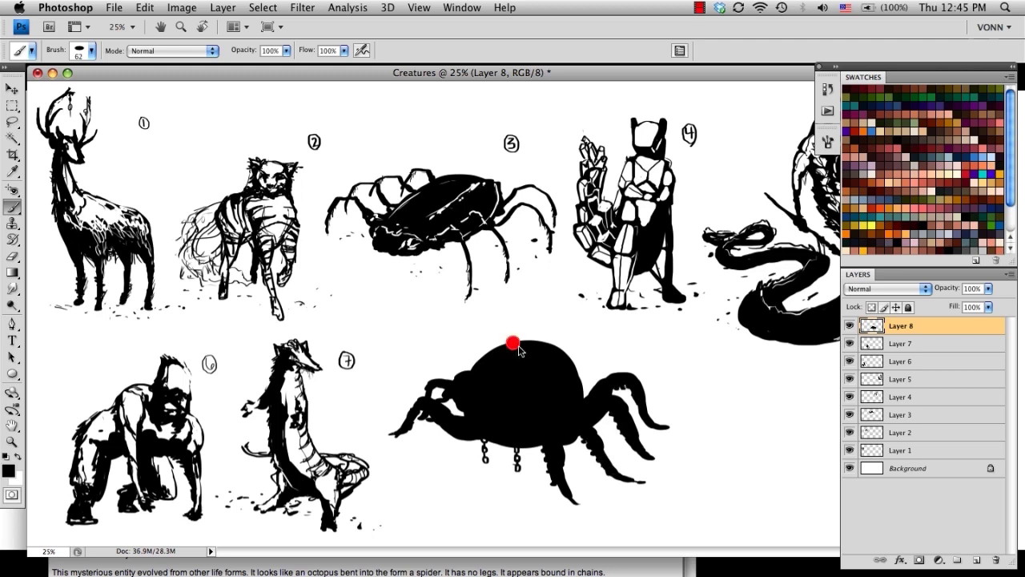
# Step: Carve white highlights into the eighth creature's domed body, head and tentacles, leaving crack-like lines on the dome
pyautogui.moveTo(512, 349)
pyautogui.mouseDown()
pyautogui.moveTo(560, 393)
pyautogui.moveTo(476, 405)
pyautogui.moveTo(492, 365)
pyautogui.moveTo(545, 352)
pyautogui.mouseUp()
pyautogui.moveTo(547, 437)
pyautogui.mouseDown()
pyautogui.moveTo(557, 474)
pyautogui.moveTo(608, 385)
pyautogui.moveTo(637, 437)
pyautogui.moveTo(613, 381)
pyautogui.moveTo(640, 389)
pyautogui.mouseUp()
pyautogui.moveTo(437, 409)
pyautogui.mouseDown()
pyautogui.moveTo(431, 383)
pyautogui.moveTo(471, 381)
pyautogui.moveTo(521, 402)
pyautogui.mouseUp()
pyautogui.moveTo(521, 403); pyautogui.dragTo(548, 409)
pyautogui.moveTo(471, 391); pyautogui.dragTo(485, 401)
pyautogui.moveTo(558, 387); pyautogui.dragTo(551, 386)
pyautogui.moveTo(563, 404); pyautogui.dragTo(564, 391)
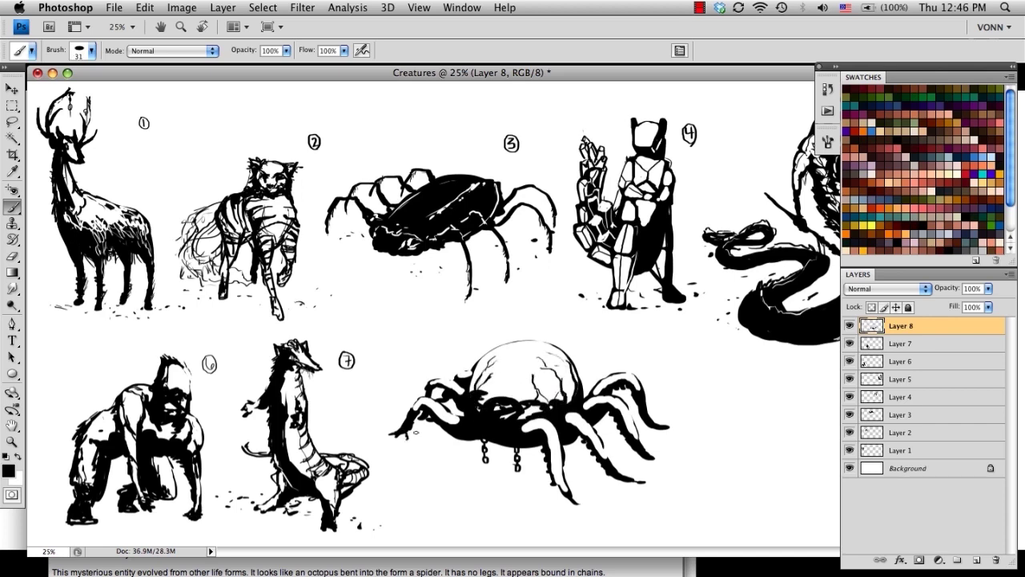
# Step: Detail the eighth creature's face, tentacle bands and body chain, and move it closer to the seventh
pyautogui.moveTo(496, 403)
pyautogui.mouseDown()
pyautogui.moveTo(510, 414)
pyautogui.moveTo(513, 405)
pyautogui.moveTo(493, 400)
pyautogui.moveTo(501, 425)
pyautogui.moveTo(537, 407)
pyautogui.moveTo(480, 402)
pyautogui.mouseUp()
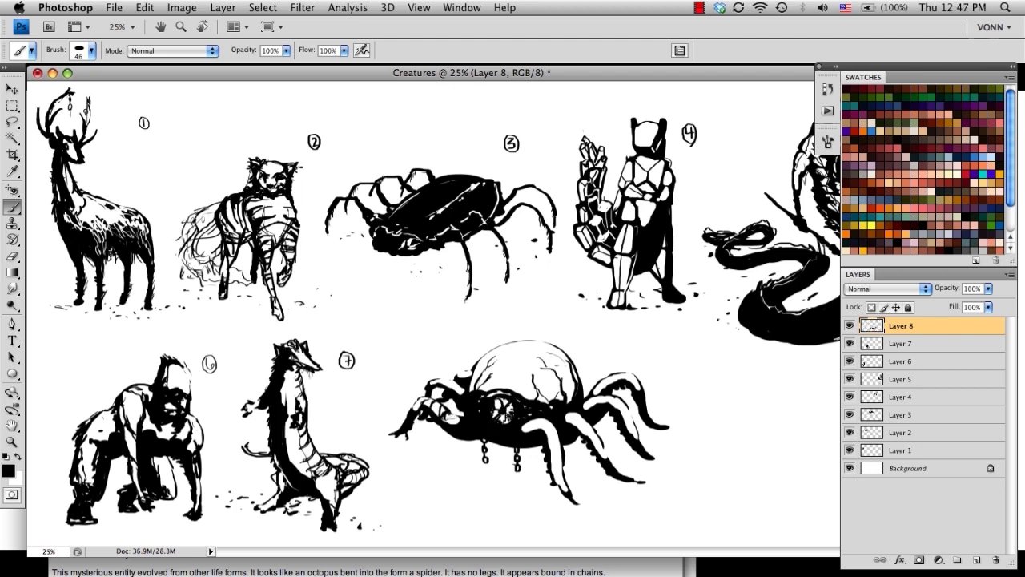
pyautogui.moveTo(555, 431); pyautogui.dragTo(555, 461)
pyautogui.moveTo(553, 460); pyautogui.dragTo(575, 418)
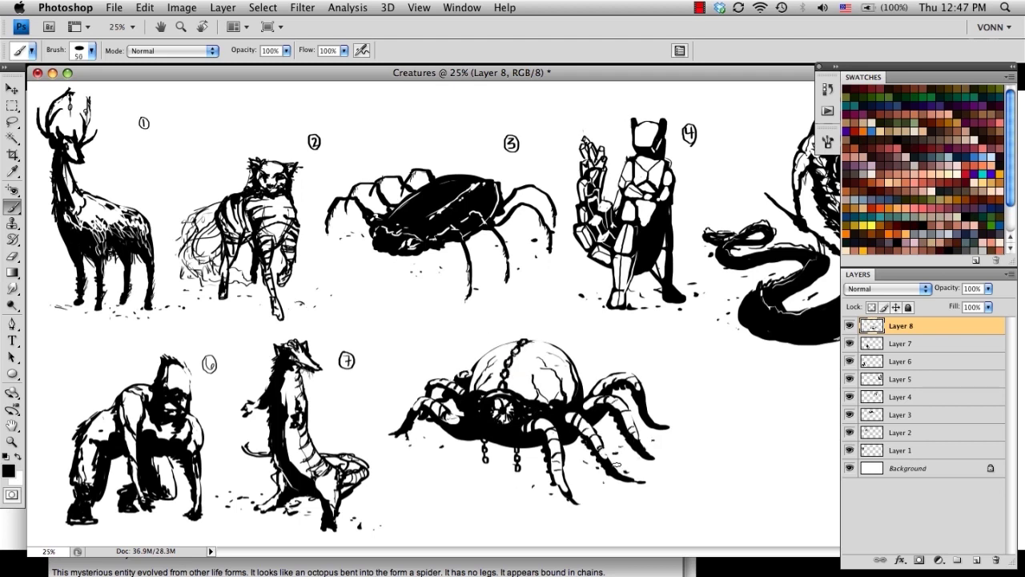
pyautogui.moveTo(604, 340)
pyautogui.mouseDown()
pyautogui.moveTo(564, 351)
pyautogui.moveTo(551, 343)
pyautogui.mouseUp()
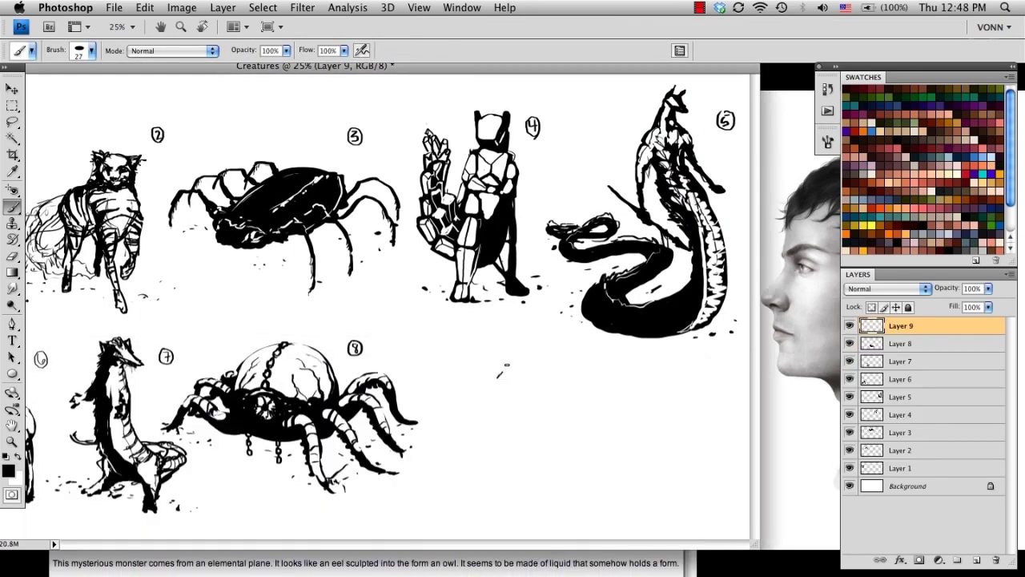
# Step: Discard the first test stroke and block in the ninth creature's tall eel-like head and body below the fifth
pyautogui.press('super+z')
pyautogui.moveTo(483, 341)
pyautogui.mouseDown()
pyautogui.moveTo(482, 383)
pyautogui.moveTo(516, 446)
pyautogui.mouseUp()
pyautogui.moveTo(513, 357)
pyautogui.mouseDown()
pyautogui.moveTo(552, 439)
pyautogui.moveTo(519, 429)
pyautogui.mouseUp()
pyautogui.moveTo(489, 334)
pyautogui.mouseDown()
pyautogui.moveTo(502, 322)
pyautogui.moveTo(474, 353)
pyautogui.moveTo(535, 424)
pyautogui.moveTo(507, 474)
pyautogui.moveTo(517, 434)
pyautogui.moveTo(525, 445)
pyautogui.mouseUp()
pyautogui.moveTo(504, 336); pyautogui.dragTo(485, 357)
pyautogui.moveTo(471, 324); pyautogui.dragTo(437, 359)
pyautogui.moveTo(465, 359); pyautogui.dragTo(480, 396)
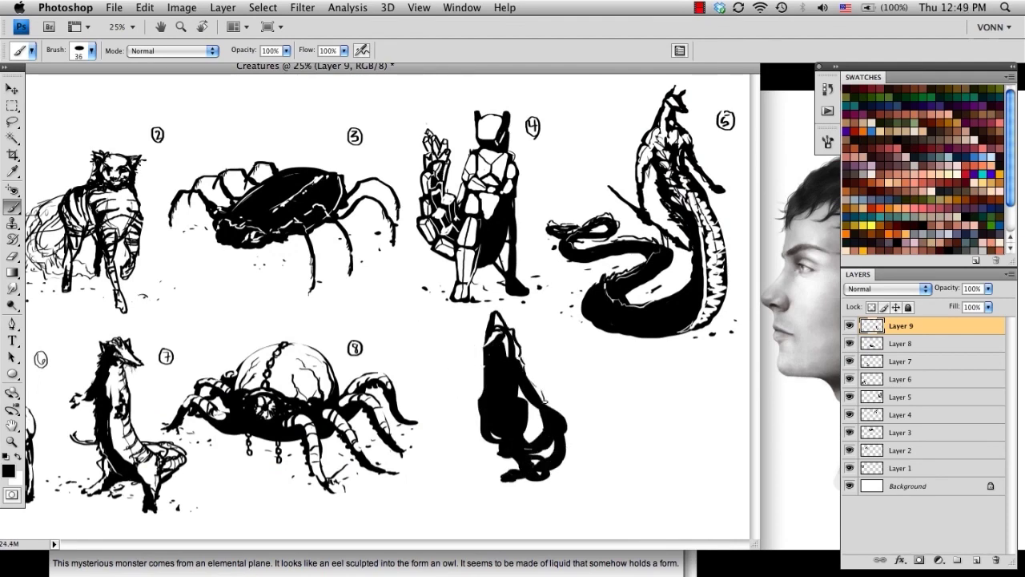
# Step: Extend the ninth creature's lower body with a larger brush, adding a curled tail and hanging wing tips
pyautogui.press(']')
pyautogui.press(']')
pyautogui.press(']')
pyautogui.press(']')
pyautogui.press(']')
pyautogui.moveTo(526, 472)
pyautogui.mouseDown()
pyautogui.moveTo(479, 509)
pyautogui.moveTo(479, 536)
pyautogui.mouseUp()
pyautogui.moveTo(470, 485)
pyautogui.mouseDown()
pyautogui.moveTo(529, 473)
pyautogui.moveTo(531, 446)
pyautogui.mouseUp()
pyautogui.moveTo(532, 409); pyautogui.dragTo(542, 439)
pyautogui.moveTo(564, 458); pyautogui.dragTo(560, 532)
pyautogui.moveTo(491, 483); pyautogui.dragTo(508, 525)
pyautogui.moveTo(553, 471); pyautogui.dragTo(556, 519)
# Step: Paint a thick diagonal branch beneath the ninth creature as its perch
pyautogui.press(']')
pyautogui.press(']')
pyautogui.press(']')
pyautogui.press(']')
pyautogui.press(']')
pyautogui.moveTo(485, 454)
pyautogui.mouseDown()
pyautogui.moveTo(431, 433)
pyautogui.moveTo(429, 412)
pyautogui.mouseUp()
pyautogui.moveTo(547, 467); pyautogui.dragTo(615, 503)
# Step: Carve white feather-like highlights into the ninth creature's wing, and slim its neck and head
pyautogui.moveTo(543, 375); pyautogui.dragTo(529, 375)
pyautogui.moveTo(527, 373); pyautogui.dragTo(553, 407)
pyautogui.moveTo(513, 357)
pyautogui.mouseDown()
pyautogui.moveTo(507, 340)
pyautogui.moveTo(554, 490)
pyautogui.moveTo(538, 432)
pyautogui.mouseUp()
pyautogui.moveTo(488, 371); pyautogui.dragTo(482, 397)
pyautogui.moveTo(485, 352); pyautogui.dragTo(488, 408)
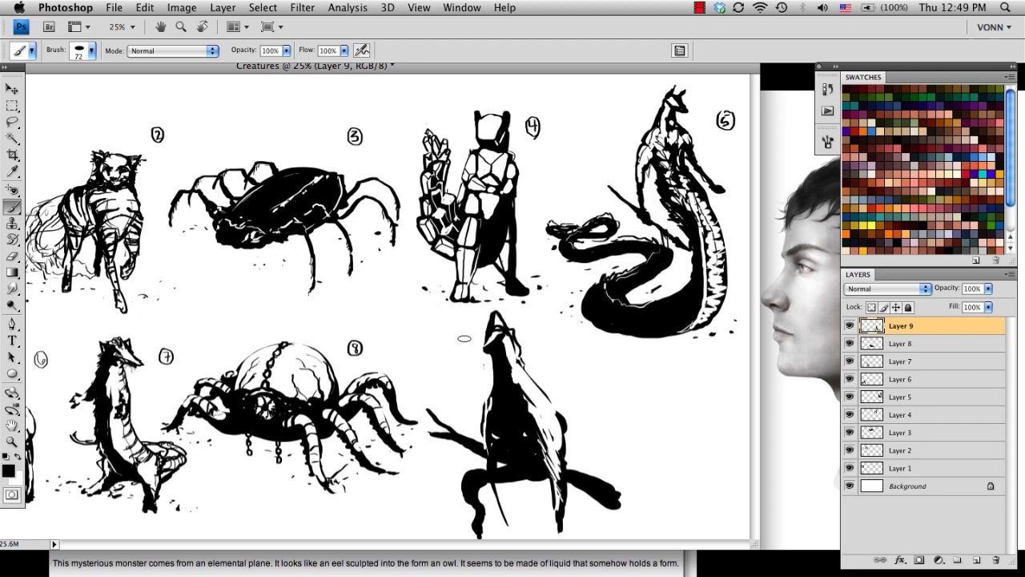
# Step: Touch up the ninth creature's lower edge, and scale down and reposition the whole figure
pyautogui.moveTo(502, 489)
pyautogui.mouseDown()
pyautogui.moveTo(509, 532)
pyautogui.moveTo(521, 461)
pyautogui.mouseUp()
pyautogui.press('v')
pyautogui.moveTo(623, 535); pyautogui.dragTo(571, 476)
pyautogui.moveTo(525, 438); pyautogui.dragTo(554, 440)
pyautogui.press('Return')
# Step: Repaint the ninth creature's lower body as a thick loop hanging below the branch, with its tail coiled around the branch end
pyautogui.press('b')
pyautogui.moveTo(502, 408)
pyautogui.mouseDown()
pyautogui.moveTo(519, 463)
pyautogui.moveTo(484, 491)
pyautogui.moveTo(496, 511)
pyautogui.mouseUp()
pyautogui.moveTo(513, 466)
pyautogui.mouseDown()
pyautogui.moveTo(557, 475)
pyautogui.moveTo(588, 460)
pyautogui.moveTo(625, 490)
pyautogui.mouseUp()
pyautogui.press('super+z')
pyautogui.moveTo(485, 492)
pyautogui.mouseDown()
pyautogui.moveTo(526, 445)
pyautogui.moveTo(500, 500)
pyautogui.moveTo(484, 492)
pyautogui.moveTo(531, 488)
pyautogui.moveTo(593, 447)
pyautogui.moveTo(596, 433)
pyautogui.moveTo(639, 457)
pyautogui.mouseUp()
pyautogui.moveTo(548, 451); pyautogui.dragTo(509, 492)
# Step: Refine the ninth creature's body, looped tail and branch end with thinner brush strokes
pyautogui.press('[')
pyautogui.press('[')
pyautogui.press('[')
pyautogui.press('[')
pyautogui.press('[')
pyautogui.press('[')
pyautogui.moveTo(517, 369)
pyautogui.mouseDown()
pyautogui.moveTo(512, 469)
pyautogui.moveTo(474, 514)
pyautogui.moveTo(501, 514)
pyautogui.mouseUp()
pyautogui.moveTo(614, 455); pyautogui.dragTo(625, 476)
pyautogui.moveTo(532, 439); pyautogui.dragTo(479, 515)
pyautogui.moveTo(530, 396); pyautogui.dragTo(529, 419)
# Step: Reshape the ninth creature's head with a pointed horizontal beak, and detail its looped body with a finer brush
pyautogui.press('[')
pyautogui.press('[')
pyautogui.press('[')
pyautogui.press('e')
pyautogui.press('b')
pyautogui.moveTo(504, 326)
pyautogui.mouseDown()
pyautogui.moveTo(520, 357)
pyautogui.moveTo(501, 377)
pyautogui.moveTo(473, 340)
pyautogui.mouseUp()
pyautogui.moveTo(473, 338)
pyautogui.mouseDown()
pyautogui.moveTo(502, 331)
pyautogui.moveTo(538, 372)
pyautogui.moveTo(525, 345)
pyautogui.mouseUp()
pyautogui.press('[')
pyautogui.press('[')
pyautogui.press('[')
pyautogui.press('[')
pyautogui.moveTo(511, 495); pyautogui.dragTo(551, 455)
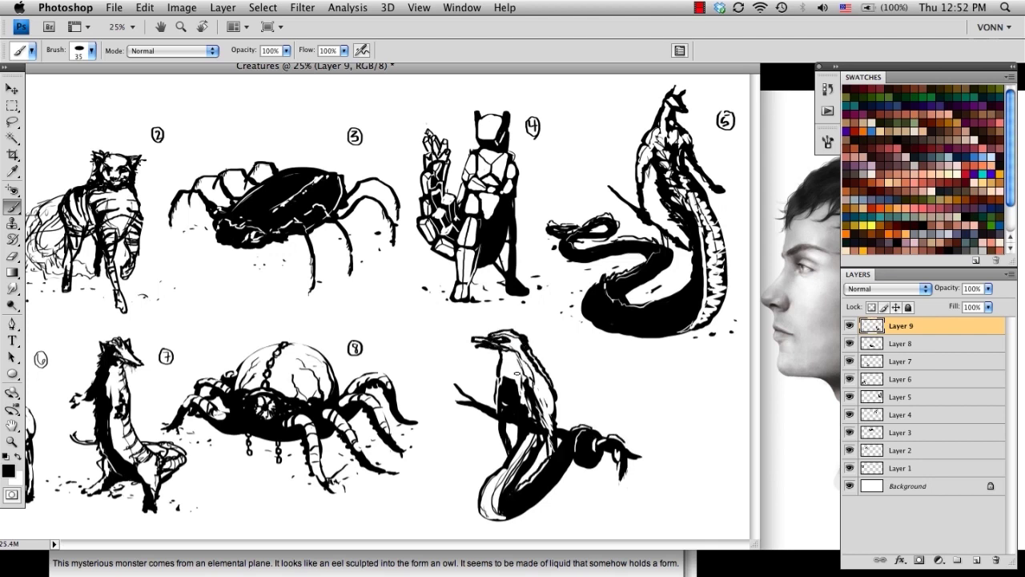
# Step: Add fine contour lines to the ninth creature's chest and looped lower body with a smaller brush
pyautogui.press('[')
pyautogui.press('[')
pyautogui.press('[')
pyautogui.press('[')
pyautogui.press('[')
pyautogui.moveTo(508, 405)
pyautogui.mouseDown()
pyautogui.moveTo(503, 359)
pyautogui.moveTo(497, 369)
pyautogui.mouseUp()
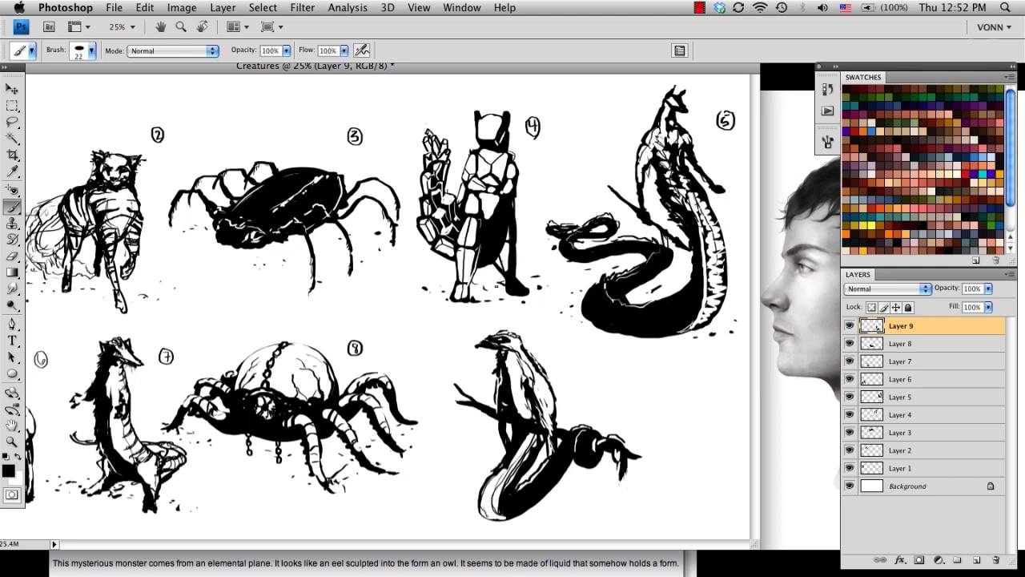
pyautogui.press('[')
pyautogui.moveTo(545, 459); pyautogui.dragTo(486, 511)
# Step: Darken the ninth creature's back and wing edge up to the head with a larger brush
pyautogui.press(']')
pyautogui.press(']')
pyautogui.press(']')
pyautogui.press(']')
pyautogui.press(']')
pyautogui.press(']')
pyautogui.press(']')
pyautogui.press(']')
pyautogui.moveTo(550, 403); pyautogui.dragTo(513, 348)
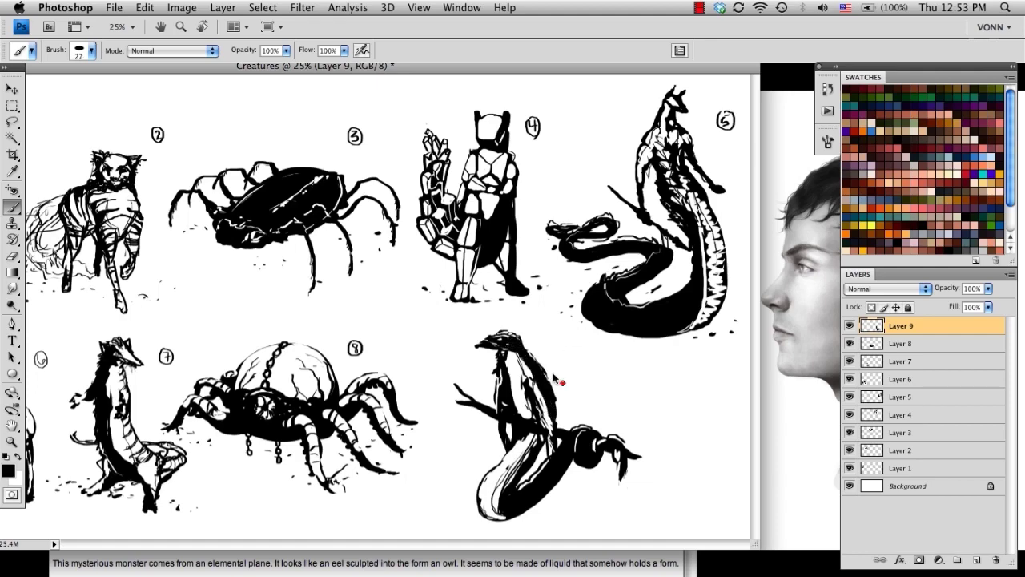
# Step: Scale the ninth creature down slightly and move it closer to the eighth creature
pyautogui.press('v')
pyautogui.moveTo(643, 330); pyautogui.dragTo(616, 357)
pyautogui.moveTo(536, 357); pyautogui.dragTo(535, 334)
pyautogui.moveTo(588, 405); pyautogui.dragTo(546, 405)
pyautogui.press('Return')
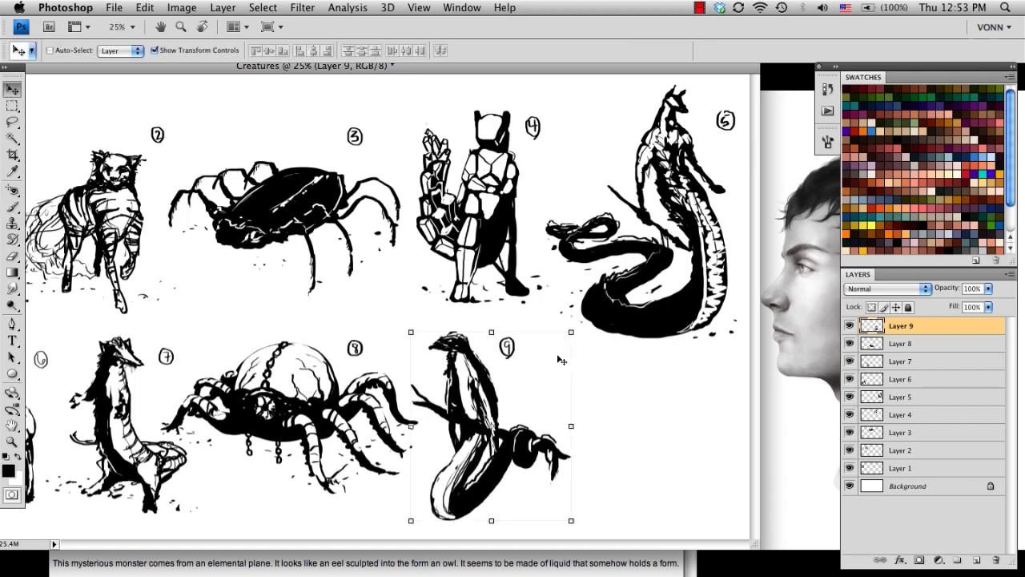
# Step: Add a new layer for the tenth creature and bring the mosquito and ferret description into view in the reference
pyautogui.press('b')
pyautogui.press('alt+shift+super+n')
pyautogui.click(589, 564)
pyautogui.click(581, 320)
pyautogui.moveTo(587, 370); pyautogui.dragTo(577, 344)
pyautogui.click(589, 564)
# Step: Rearrange the creatures and reference windows so the mosquito and ferret description stays readable beneath the canvas
pyautogui.moveTo(561, 67); pyautogui.dragTo(557, 60)
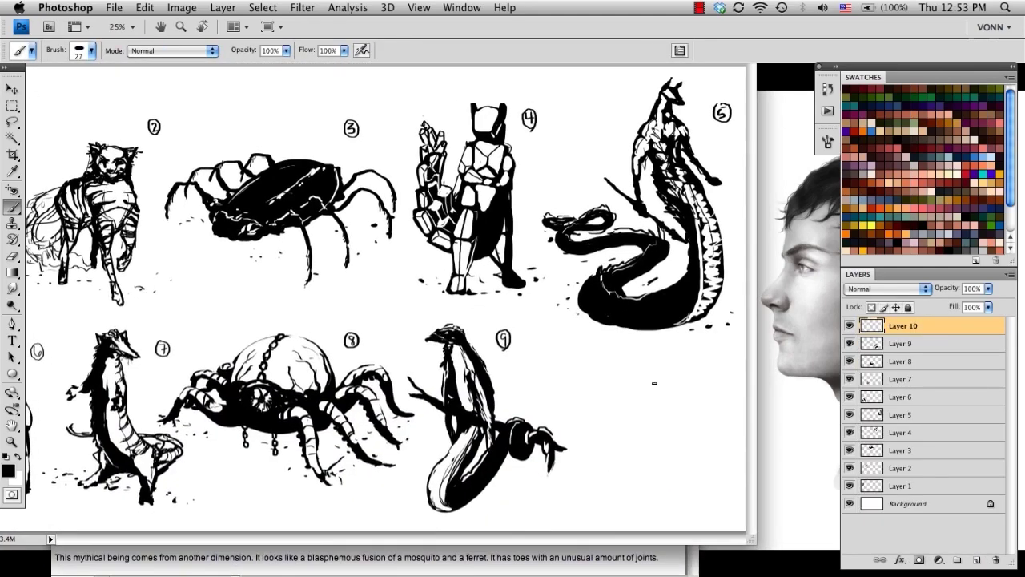
pyautogui.click(668, 565)
pyautogui.moveTo(629, 344); pyautogui.dragTo(628, 323)
pyautogui.click(691, 264)
pyautogui.click(787, 84)
pyautogui.moveTo(732, 57); pyautogui.dragTo(737, 33)
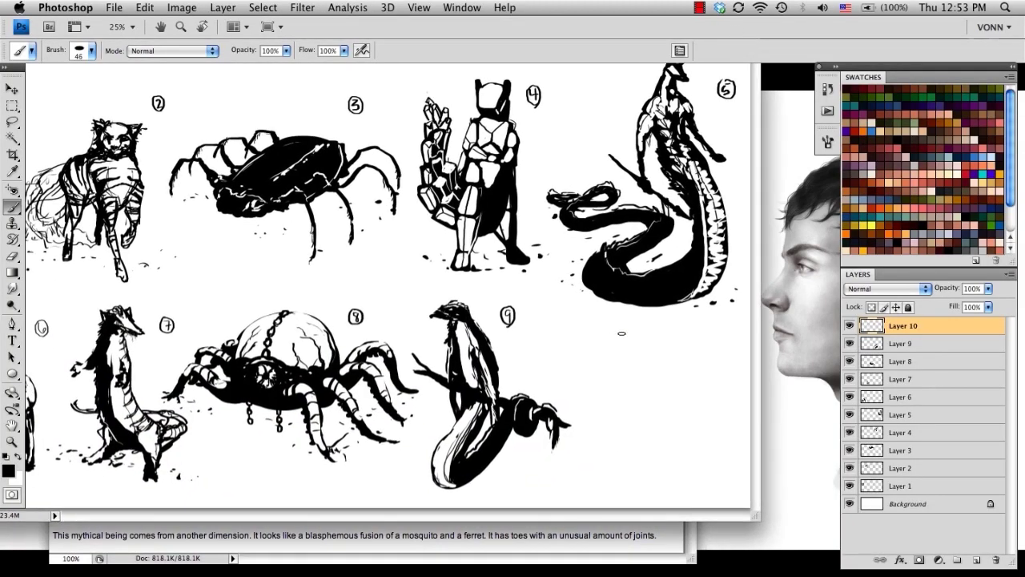
# Step: Block in the tenth creature's upright ferret-like body, legs and long jointed feet beside the ninth creature
pyautogui.moveTo(616, 330)
pyautogui.mouseDown()
pyautogui.moveTo(641, 481)
pyautogui.moveTo(597, 314)
pyautogui.moveTo(574, 390)
pyautogui.moveTo(642, 398)
pyautogui.mouseUp()
pyautogui.moveTo(649, 347); pyautogui.dragTo(663, 469)
pyautogui.moveTo(636, 437)
pyautogui.mouseDown()
pyautogui.moveTo(615, 484)
pyautogui.moveTo(635, 480)
pyautogui.mouseUp()
pyautogui.moveTo(646, 464)
pyautogui.mouseDown()
pyautogui.moveTo(666, 495)
pyautogui.moveTo(662, 442)
pyautogui.mouseUp()
# Step: Draw thin veined mosquito wings on both sides of the tenth creature and strengthen its torso outlines
pyautogui.moveTo(647, 331)
pyautogui.mouseDown()
pyautogui.moveTo(702, 314)
pyautogui.moveTo(744, 317)
pyautogui.mouseUp()
pyautogui.moveTo(730, 330)
pyautogui.mouseDown()
pyautogui.moveTo(641, 345)
pyautogui.moveTo(722, 323)
pyautogui.mouseUp()
pyautogui.moveTo(673, 330)
pyautogui.mouseDown()
pyautogui.moveTo(734, 316)
pyautogui.moveTo(728, 358)
pyautogui.mouseUp()
pyautogui.moveTo(735, 370); pyautogui.dragTo(707, 369)
pyautogui.moveTo(595, 314); pyautogui.dragTo(542, 314)
pyautogui.moveTo(542, 317)
pyautogui.mouseDown()
pyautogui.moveTo(590, 344)
pyautogui.moveTo(543, 353)
pyautogui.mouseUp()
pyautogui.moveTo(545, 357)
pyautogui.mouseDown()
pyautogui.moveTo(587, 356)
pyautogui.moveTo(606, 397)
pyautogui.mouseUp()
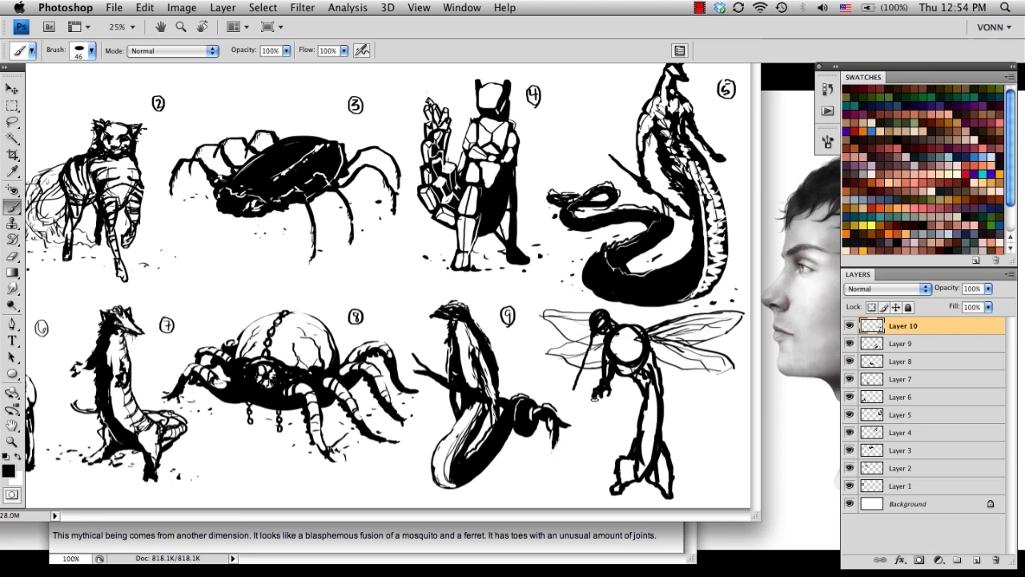
pyautogui.moveTo(655, 344); pyautogui.dragTo(624, 399)
pyautogui.moveTo(651, 335)
pyautogui.mouseDown()
pyautogui.moveTo(663, 393)
pyautogui.moveTo(640, 425)
pyautogui.mouseUp()
# Step: Scale the tenth creature to 83.2% and reposition it beneath the fifth creature
pyautogui.press('v')
pyautogui.moveTo(539, 309); pyautogui.dragTo(574, 340)
pyautogui.moveTo(622, 352); pyautogui.dragTo(634, 325)
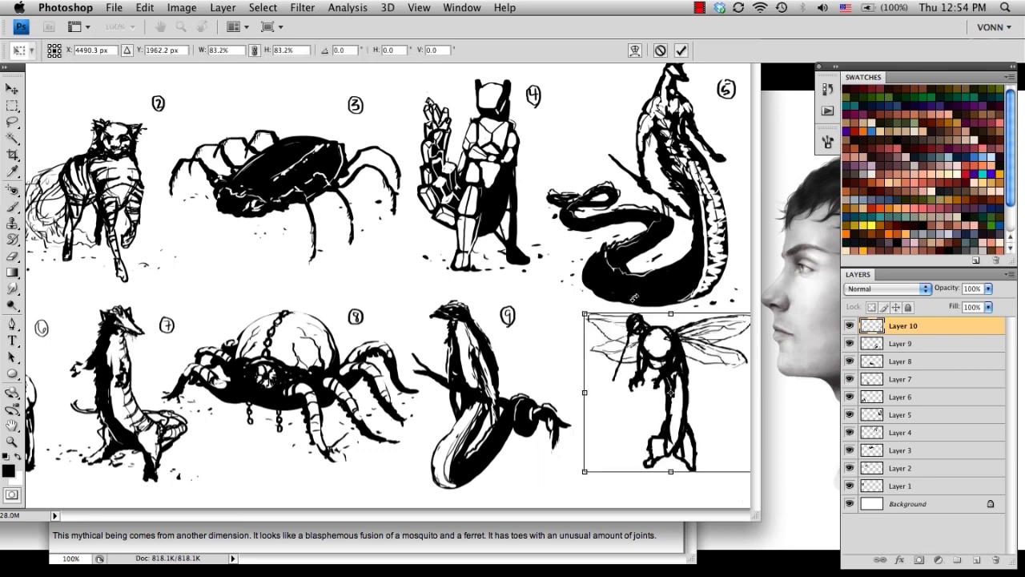
pyautogui.press('Return')
# Step: Draw a long tail behind the tenth creature's feet, and shade its round thorax and back with a smaller brush
pyautogui.moveTo(650, 450); pyautogui.dragTo(614, 497)
pyautogui.moveTo(615, 501); pyautogui.dragTo(648, 473)
pyautogui.press('[')
pyautogui.press('[')
pyautogui.press('[')
pyautogui.press('[')
pyautogui.press('[')
pyautogui.press('[')
pyautogui.moveTo(649, 346); pyautogui.dragTo(666, 346)
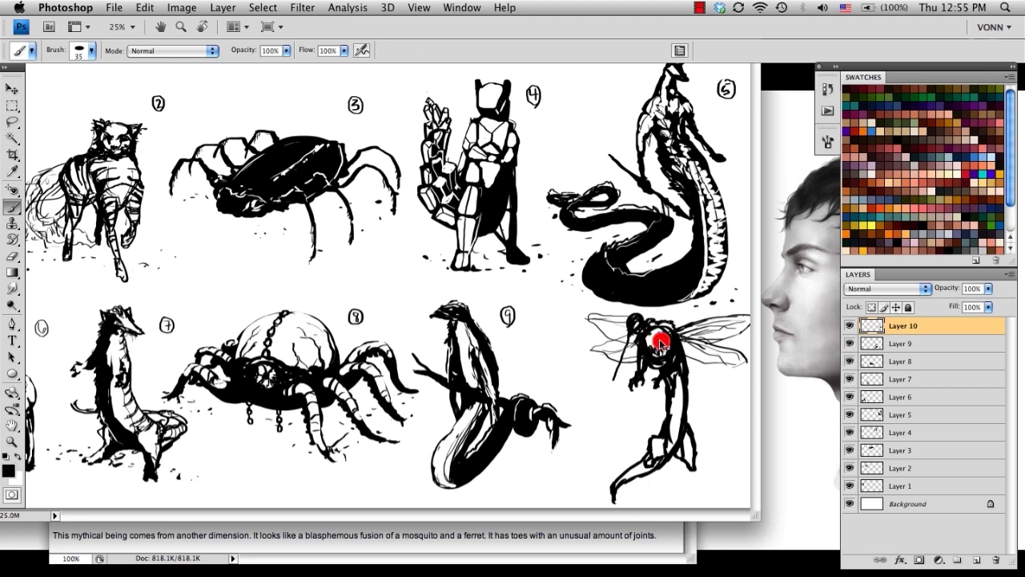
pyautogui.moveTo(673, 333); pyautogui.dragTo(675, 359)
pyautogui.moveTo(674, 350)
pyautogui.mouseDown()
pyautogui.moveTo(648, 360)
pyautogui.moveTo(694, 392)
pyautogui.moveTo(694, 425)
pyautogui.mouseUp()
# Step: Rework the tenth creature's belly and legs into solid ferret shapes, and replace the long tail with a short upturned one
pyautogui.press(']')
pyautogui.press(']')
pyautogui.moveTo(670, 397); pyautogui.dragTo(654, 441)
pyautogui.moveTo(655, 433); pyautogui.dragTo(650, 483)
pyautogui.moveTo(693, 425)
pyautogui.mouseDown()
pyautogui.moveTo(702, 484)
pyautogui.moveTo(686, 471)
pyautogui.mouseUp()
pyautogui.moveTo(689, 438)
pyautogui.mouseDown()
pyautogui.moveTo(681, 461)
pyautogui.moveTo(621, 471)
pyautogui.moveTo(615, 497)
pyautogui.mouseUp()
pyautogui.moveTo(644, 452)
pyautogui.mouseDown()
pyautogui.moveTo(625, 417)
pyautogui.moveTo(649, 448)
pyautogui.moveTo(665, 429)
pyautogui.mouseUp()
pyautogui.press('[')
pyautogui.press('[')
pyautogui.moveTo(673, 394); pyautogui.dragTo(668, 421)
pyautogui.moveTo(670, 411)
pyautogui.mouseDown()
pyautogui.moveTo(661, 468)
pyautogui.moveTo(681, 453)
pyautogui.moveTo(683, 360)
pyautogui.moveTo(664, 423)
pyautogui.mouseUp()
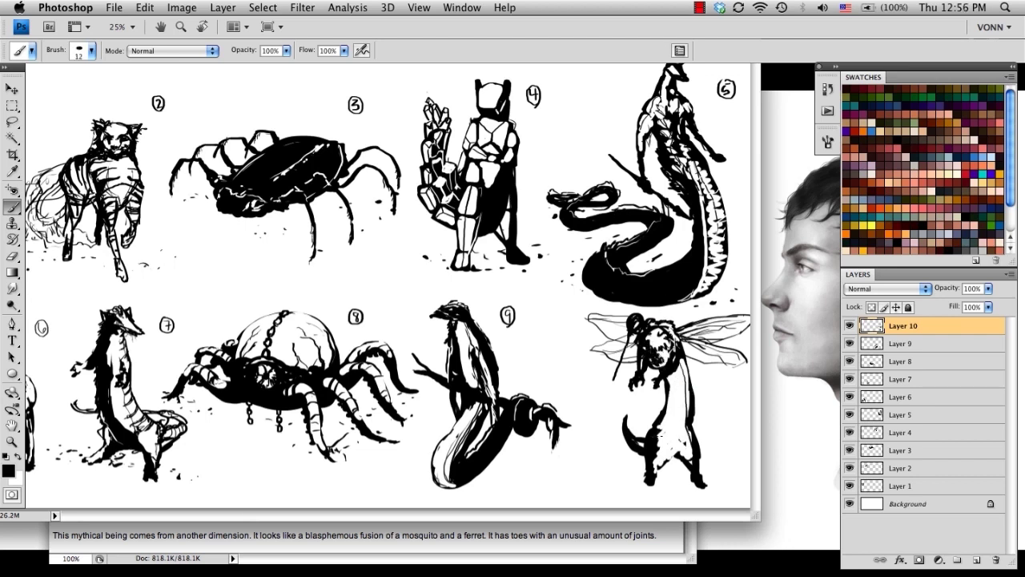
# Step: Add jointed limbs, fur and ground marks to the tenth creature, and write the number 10 above it
pyautogui.moveTo(683, 350)
pyautogui.mouseDown()
pyautogui.moveTo(690, 384)
pyautogui.moveTo(641, 412)
pyautogui.mouseUp()
pyautogui.moveTo(628, 479); pyautogui.dragTo(667, 484)
pyautogui.press('super+alt+z')
pyautogui.press('super+alt+z')
pyautogui.moveTo(693, 413)
pyautogui.mouseDown()
pyautogui.moveTo(699, 432)
pyautogui.moveTo(683, 433)
pyautogui.mouseUp()
pyautogui.moveTo(656, 415); pyautogui.dragTo(643, 426)
pyautogui.moveTo(672, 336); pyautogui.dragTo(681, 341)
pyautogui.keyDown('ctrl'); pyautogui.keyDown('alt'); pyautogui.moveTo(711, 329); pyautogui.dragTo(697, 330); pyautogui.keyUp('alt'); pyautogui.keyUp('ctrl')
pyautogui.moveTo(734, 301); pyautogui.dragTo(742, 304)
# Step: Show the whole sheet in full-screen view, and resize and reposition the tenth creature within the page
pyautogui.press('f')
pyautogui.press('super+minus')
pyautogui.press('v')
pyautogui.keyDown('shift'); pyautogui.moveTo(653, 342); pyautogui.dragTo(661, 350); pyautogui.keyUp('shift')
pyautogui.moveTo(713, 416); pyautogui.dragTo(701, 415)
pyautogui.press('Return')
# Step: Select the fifth creature's layer and adjust its placement with Free Transform
pyautogui.keyDown('super'); pyautogui.click(673, 282); pyautogui.keyUp('super')
pyautogui.press('super+t')
pyautogui.click(15, 207)
pyautogui.press('Return')
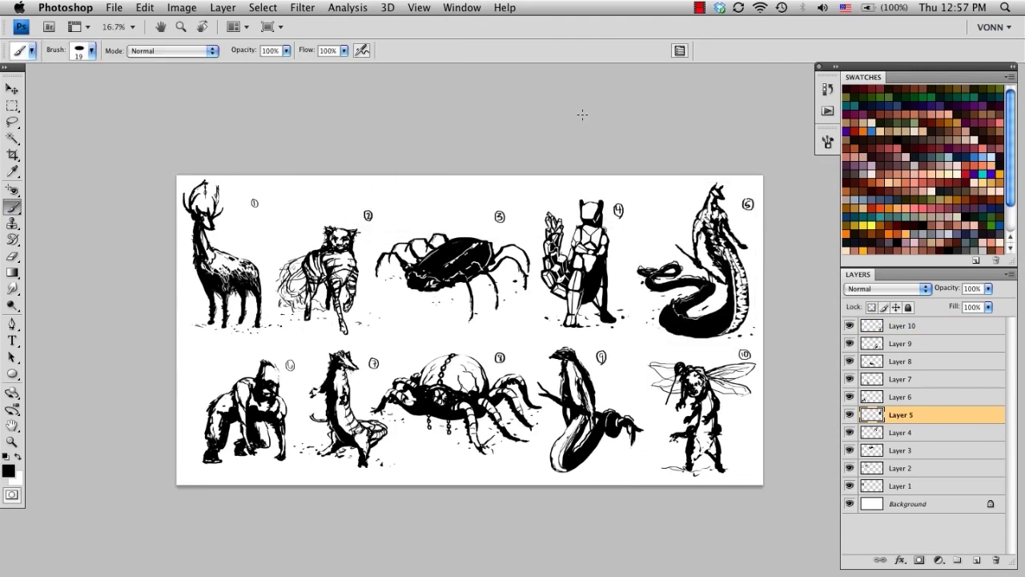
pyautogui.click(700, 8)
pyautogui.press('super+shift+e')
pyautogui.press('super+z')
# Step: Hide the background, merge the creature layers to copy them as one image, and step back to the separate layers
pyautogui.click(851, 505)
pyautogui.press('super+shift+e')
pyautogui.press('super+a')
pyautogui.press('super+alt+z')
pyautogui.press('super+alt+z')
# Step: Hide Layers 1 to 10, show the background, and paste the merged sketches above Layer 10, aligned on the page
pyautogui.moveTo(850, 326); pyautogui.dragTo(850, 486)
pyautogui.click(850, 503)
pyautogui.click(903, 327)
pyautogui.press('super+v')
pyautogui.press('v')
pyautogui.moveTo(406, 315); pyautogui.dragTo(403, 311)
pyautogui.press('b')
# Step: Add a new layer above the merged sketches and mask it to the outline of Layer 11
pyautogui.click(976, 561)
pyautogui.keyDown('super'); pyautogui.click(872, 344); pyautogui.keyUp('super')
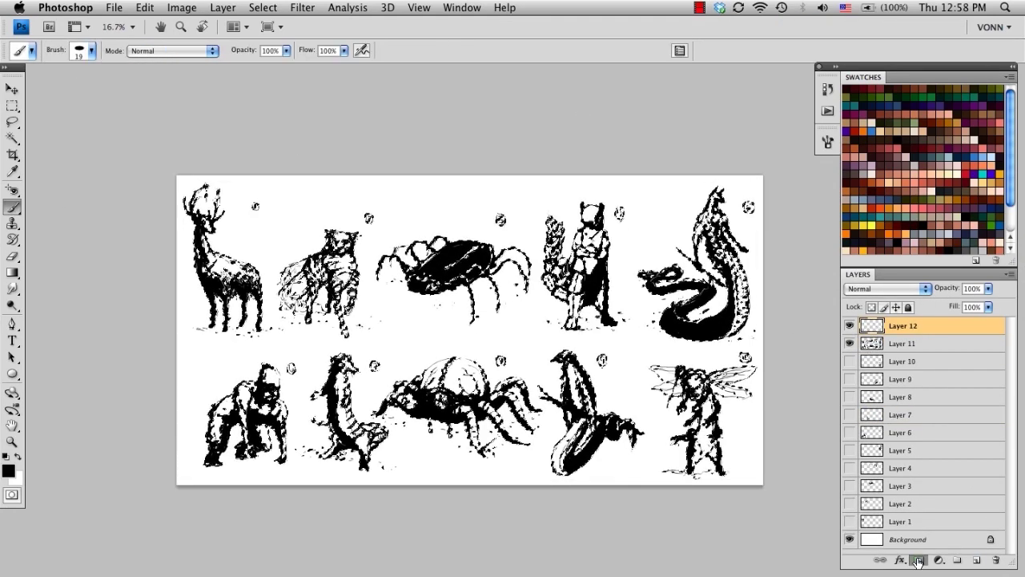
pyautogui.click(919, 560)
pyautogui.click(872, 326)
# Step: Fill the masked layer with a vertical dark red gradient that darkens toward the lower row of creatures
pyautogui.click(12, 274)
pyautogui.click(905, 228)
pyautogui.moveTo(463, 169); pyautogui.dragTo(463, 518)
pyautogui.click(939, 120)
pyautogui.moveTo(456, 170); pyautogui.dragTo(456, 506)
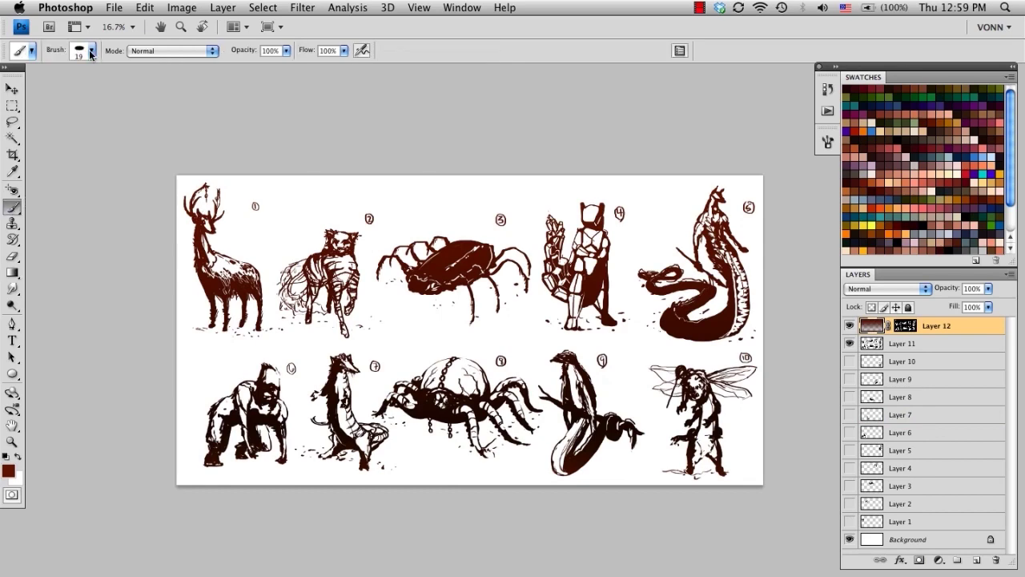
# Step: Darken the lower parts of the upper-row creatures on Layer 12 with a soft black brush of 673 px
pyautogui.press('b')
pyautogui.click(92, 51)
pyautogui.doubleClick(72, 350)
pyautogui.press(']')
pyautogui.press(']')
pyautogui.press(']')
pyautogui.press(']')
pyautogui.press(']')
pyautogui.press(']')
pyautogui.press(']')
pyautogui.press(']')
pyautogui.press(']')
pyautogui.press(']')
pyautogui.press('d')
pyautogui.moveTo(248, 328)
pyautogui.mouseDown()
pyautogui.moveTo(509, 314)
pyautogui.moveTo(709, 339)
pyautogui.mouseUp()
pyautogui.moveTo(709, 339); pyautogui.dragTo(675, 336)
pyautogui.moveTo(483, 320); pyautogui.dragTo(695, 320)
# Step: Add a new layer beneath Layer 11 and paint a loose, translucent dark reddish-brown wash behind both rows of creatures
pyautogui.click(977, 560)
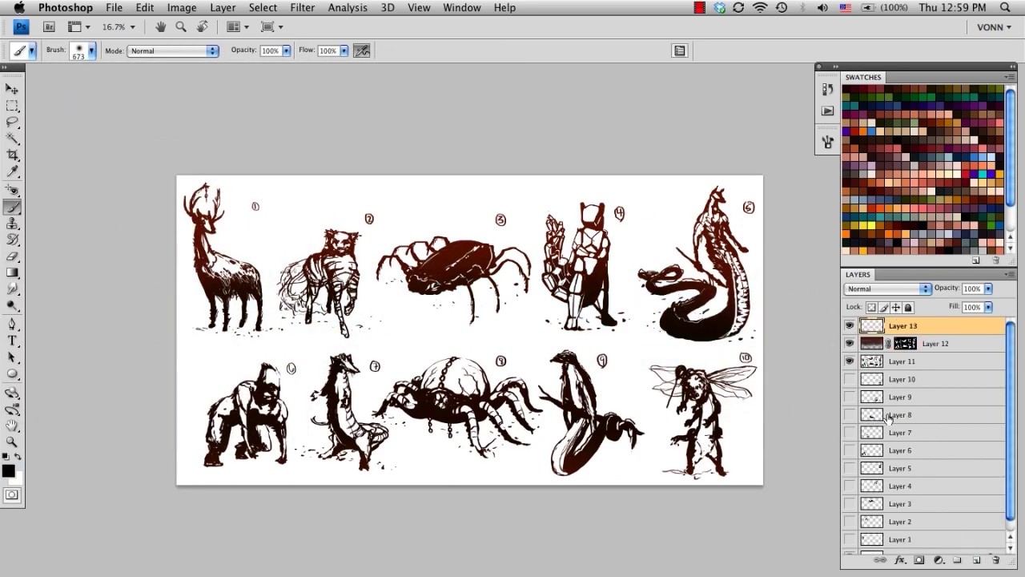
pyautogui.moveTo(936, 326); pyautogui.dragTo(934, 368)
pyautogui.click(91, 51)
pyautogui.doubleClick(130, 351)
pyautogui.click(8, 471)
pyautogui.click(670, 228)
pyautogui.moveTo(989, 289); pyautogui.dragTo(940, 305)
pyautogui.moveTo(215, 234)
pyautogui.mouseDown()
pyautogui.moveTo(196, 276)
pyautogui.moveTo(188, 245)
pyautogui.moveTo(281, 297)
pyautogui.moveTo(376, 277)
pyautogui.moveTo(400, 297)
pyautogui.moveTo(569, 320)
pyautogui.moveTo(636, 293)
pyautogui.moveTo(753, 305)
pyautogui.moveTo(689, 336)
pyautogui.mouseUp()
pyautogui.moveTo(196, 401)
pyautogui.mouseDown()
pyautogui.moveTo(280, 452)
pyautogui.moveTo(352, 433)
pyautogui.moveTo(497, 432)
pyautogui.moveTo(633, 449)
pyautogui.moveTo(669, 398)
pyautogui.moveTo(658, 393)
pyautogui.mouseUp()
# Step: Add another layer above the wash and paint ground shadows under creatures 1 and 2 with a smaller brush
pyautogui.press('super+shift+alt+n')
pyautogui.press('[')
pyautogui.press('[')
pyautogui.press('[')
pyautogui.press('[')
pyautogui.press('[')
pyautogui.press('[')
pyautogui.press('[')
pyautogui.press('[')
pyautogui.moveTo(240, 328); pyautogui.dragTo(360, 325)
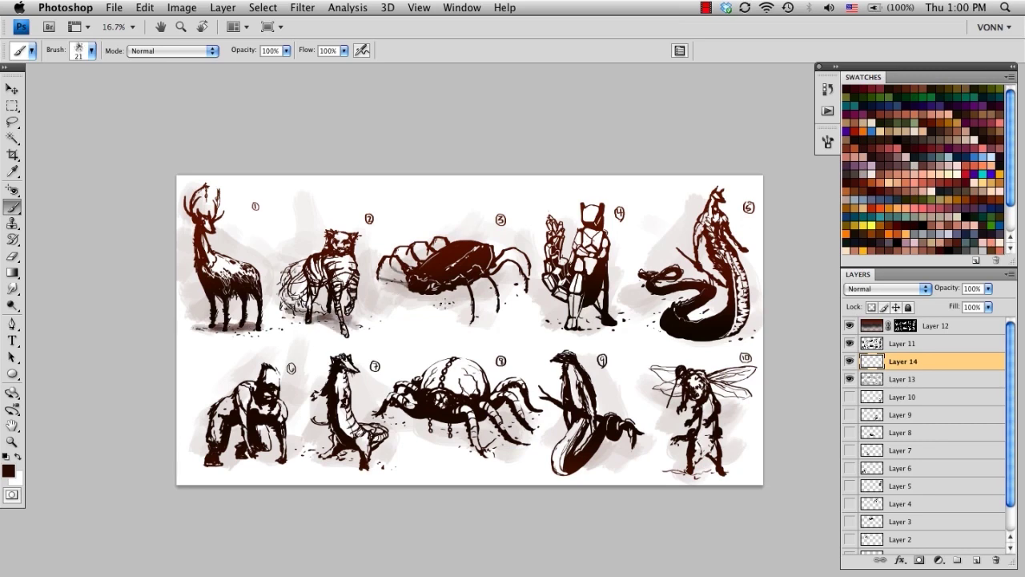
# Step: Paint a ground shadow beneath the body and legs of creature 3 with a finer brush
pyautogui.press('[')
pyautogui.press('[')
pyautogui.press('[')
pyautogui.press('[')
pyautogui.press('[')
pyautogui.press('[')
pyautogui.moveTo(433, 292); pyautogui.dragTo(467, 294)
# Step: Paint ground shadows at the feet of creature 4 and under the coils of creature 5
pyautogui.press('[')
pyautogui.press('[')
pyautogui.press('[')
pyautogui.press('[')
pyautogui.press('[')
pyautogui.press('[')
pyautogui.moveTo(570, 320)
pyautogui.mouseDown()
pyautogui.moveTo(607, 324)
pyautogui.moveTo(553, 324)
pyautogui.mouseUp()
pyautogui.moveTo(646, 293)
pyautogui.mouseDown()
pyautogui.moveTo(672, 284)
pyautogui.moveTo(697, 298)
pyautogui.mouseUp()
pyautogui.moveTo(695, 337); pyautogui.dragTo(738, 340)
# Step: Paint ground shadows under lower-row creatures 6, 7, 8 and 10, reducing the brush size for the spider's legs
pyautogui.moveTo(213, 464); pyautogui.dragTo(279, 462)
pyautogui.moveTo(326, 458); pyautogui.dragTo(357, 467)
pyautogui.press('[')
pyautogui.press('[')
pyautogui.press('[')
pyautogui.moveTo(385, 416); pyautogui.dragTo(410, 416)
pyautogui.moveTo(459, 445); pyautogui.dragTo(526, 406)
pyautogui.moveTo(664, 472); pyautogui.dragTo(718, 471)
pyautogui.moveTo(727, 471); pyautogui.dragTo(697, 470)
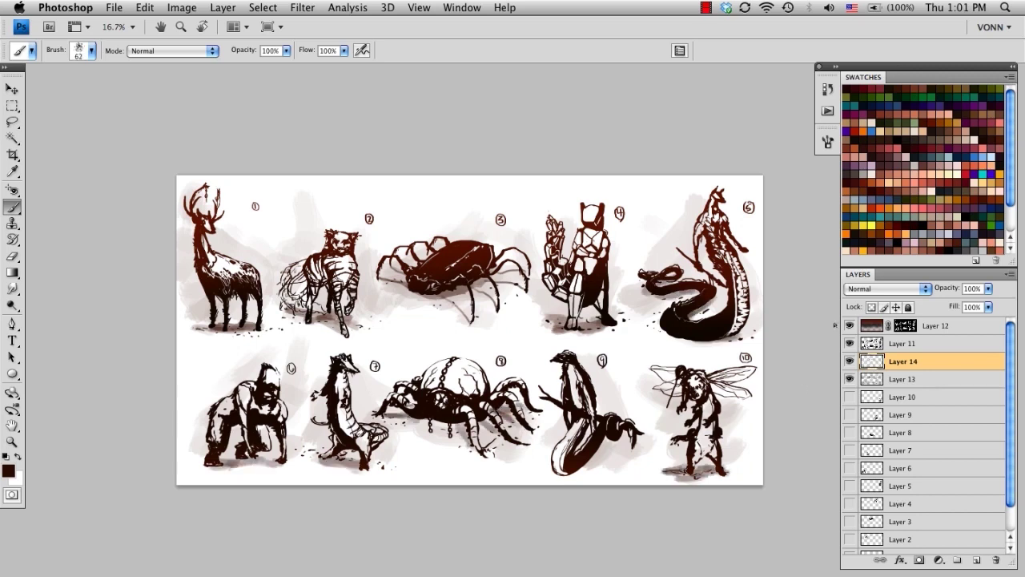
# Step: Check the background wash, merge the shadow layer down into it, and lower the merged layer's opacity
pyautogui.click(850, 379)
pyautogui.click(850, 378)
pyautogui.press('super+e')
pyautogui.moveTo(989, 289); pyautogui.dragTo(965, 306)
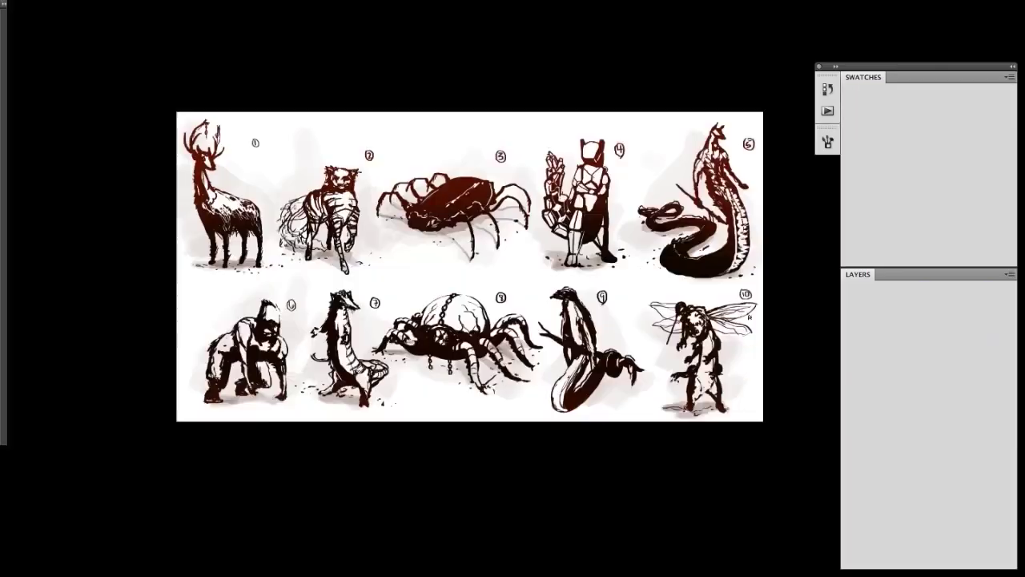